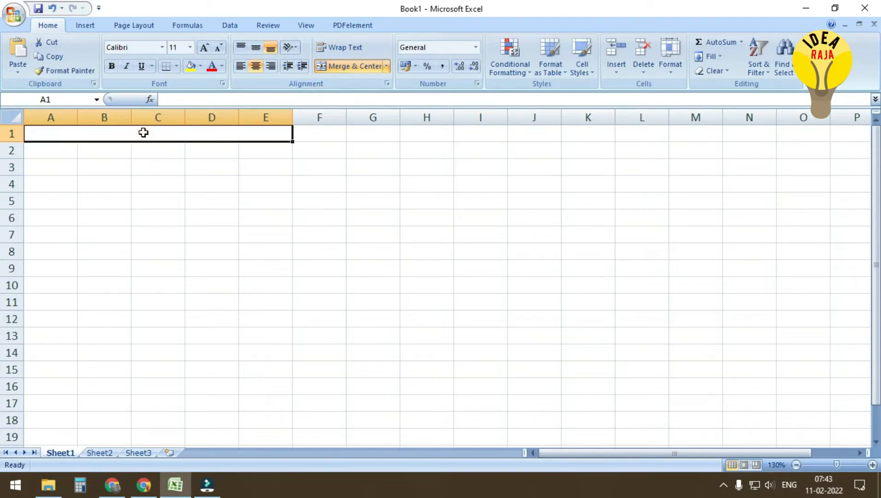
Type the title 'welcome computerS' into merged cell A1 and make it bold
double_click(151, 131)
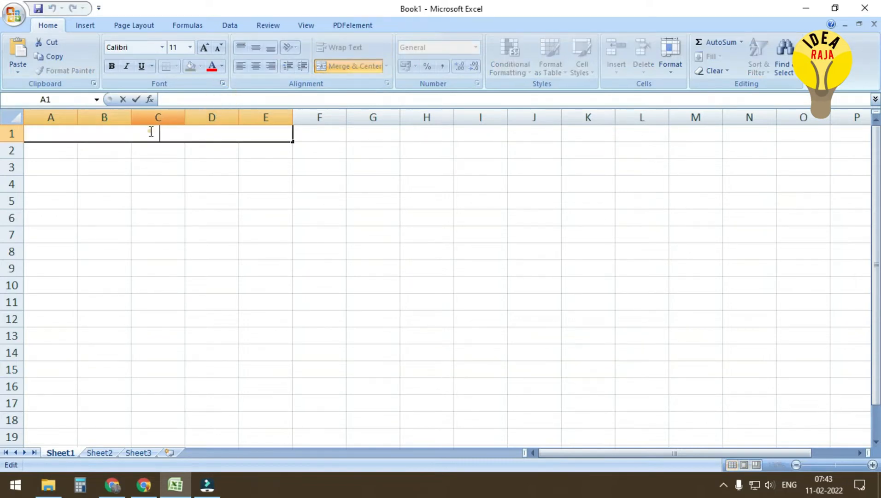
text(welcome computerS)
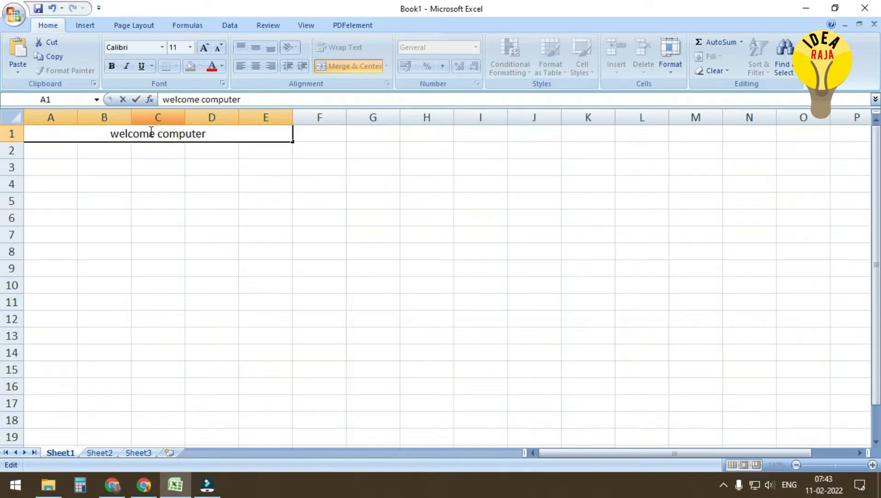
key(Return)
click(150, 132)
click(112, 65)
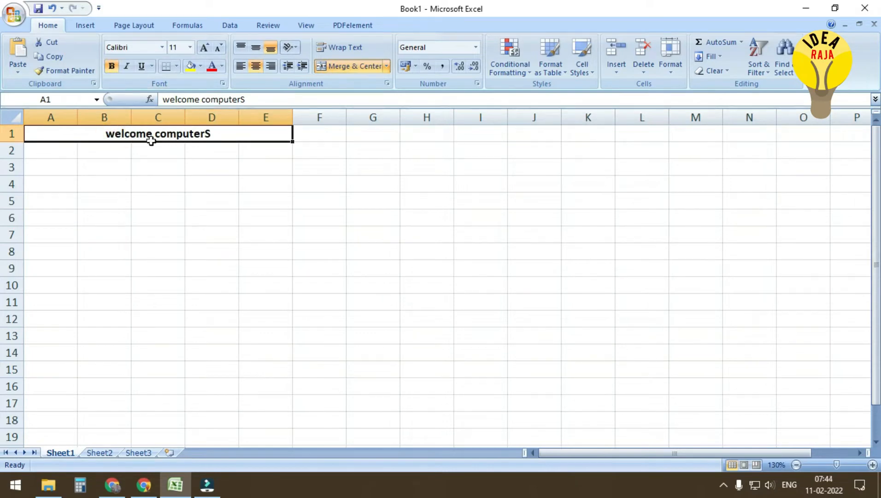
Correct the bold title text to read 'Welcome Computers'
key(F2)
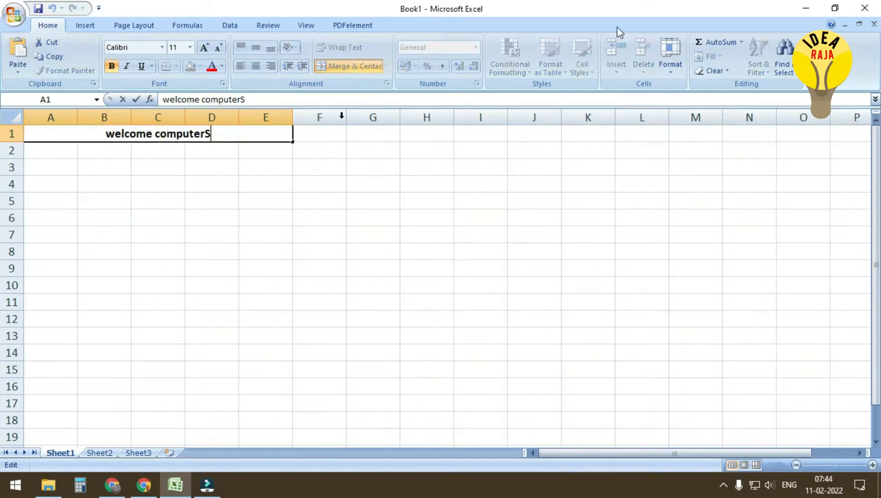
drag(226, 136, 76, 141)
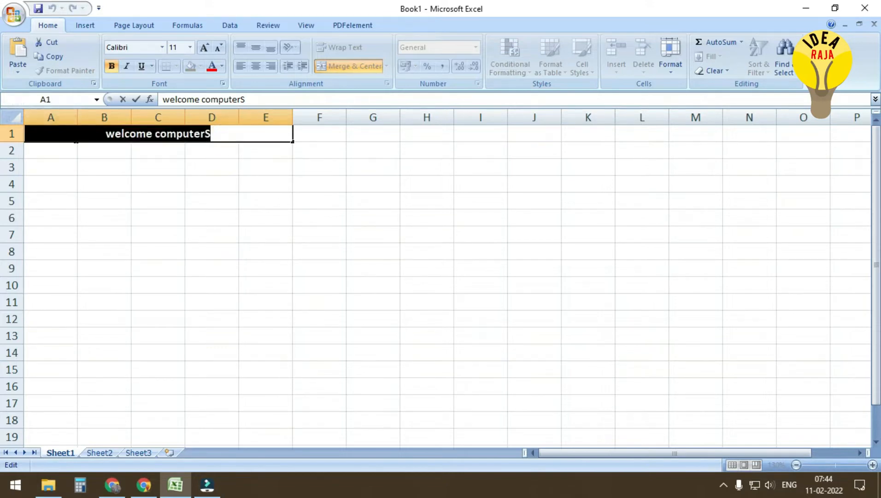
text(Welcome Compu)
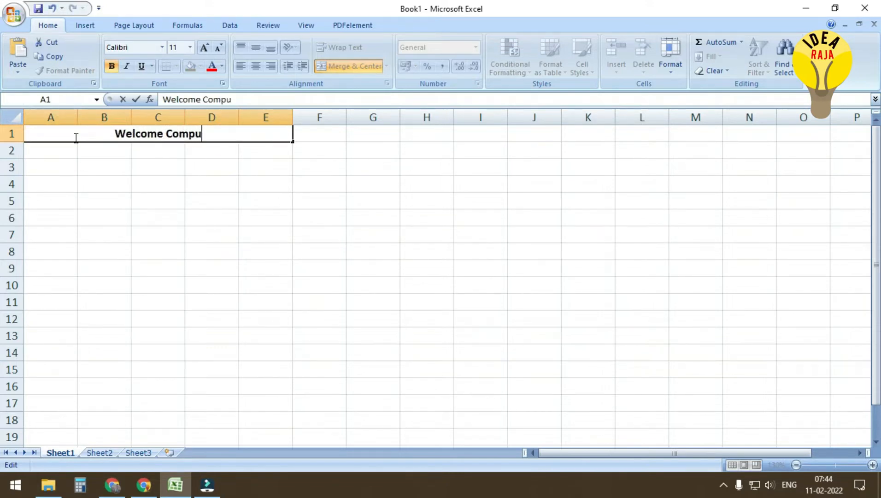
text(ters)
key(Return)
drag(73, 150, 249, 153)
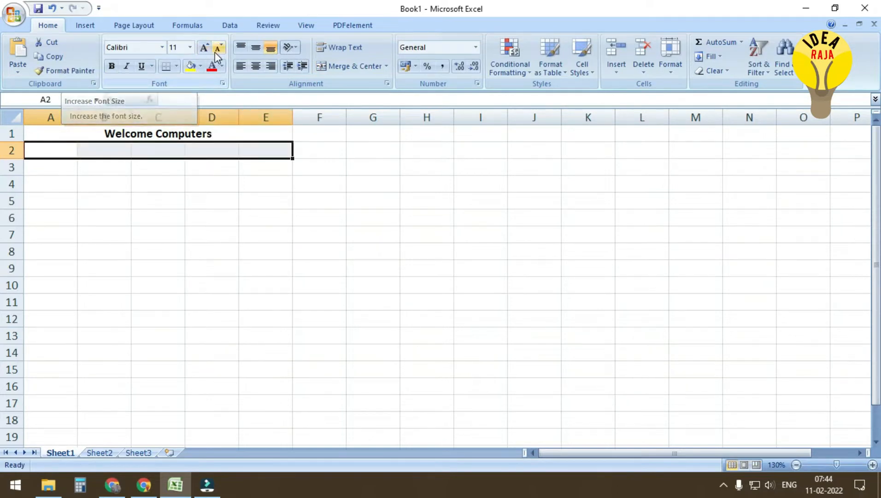
click(330, 68)
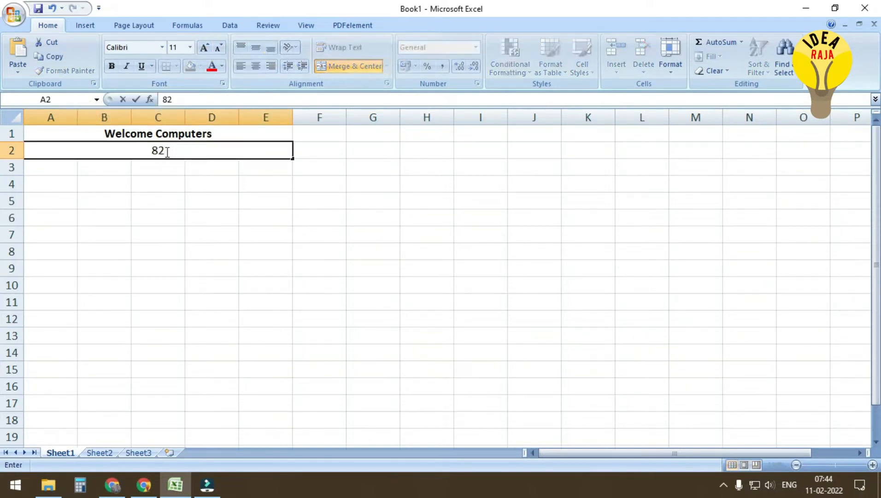
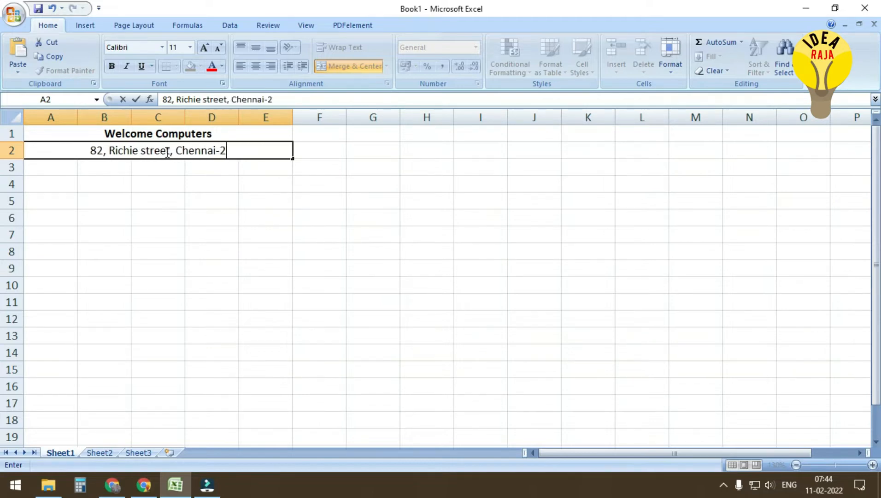
key(Return)
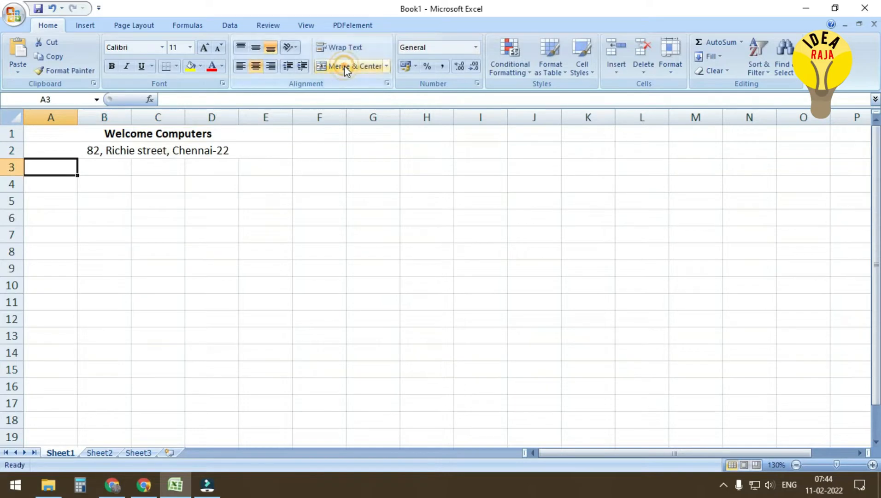
Merge and centre A3:E3 and enter the heading 'Bill Invoice'
click(344, 65)
drag(283, 169, 65, 171)
click(368, 67)
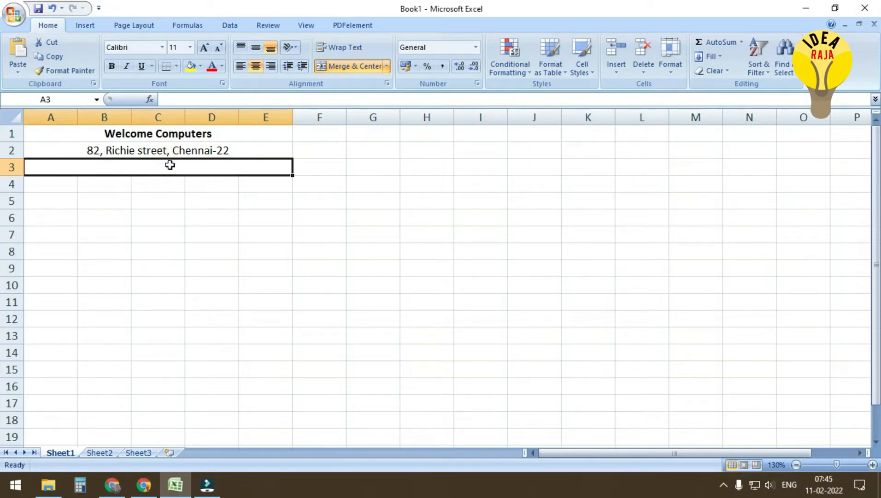
text(Bill)
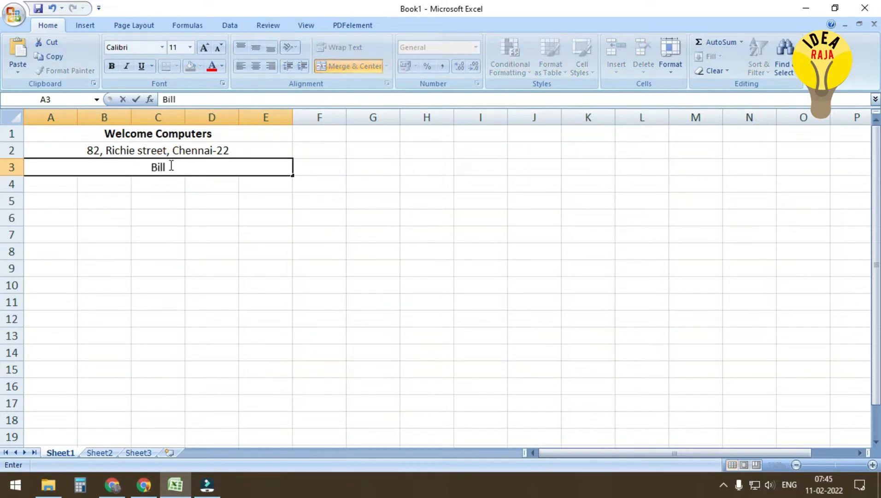
text( Invoice)
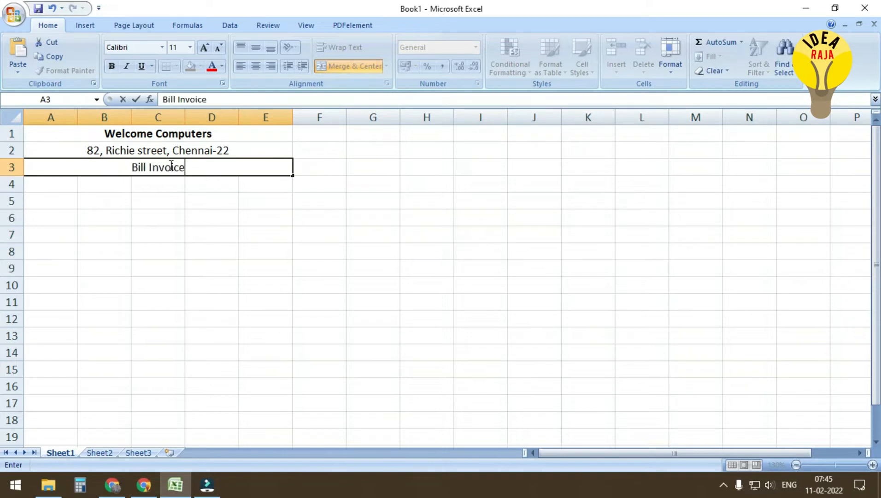
key(Return)
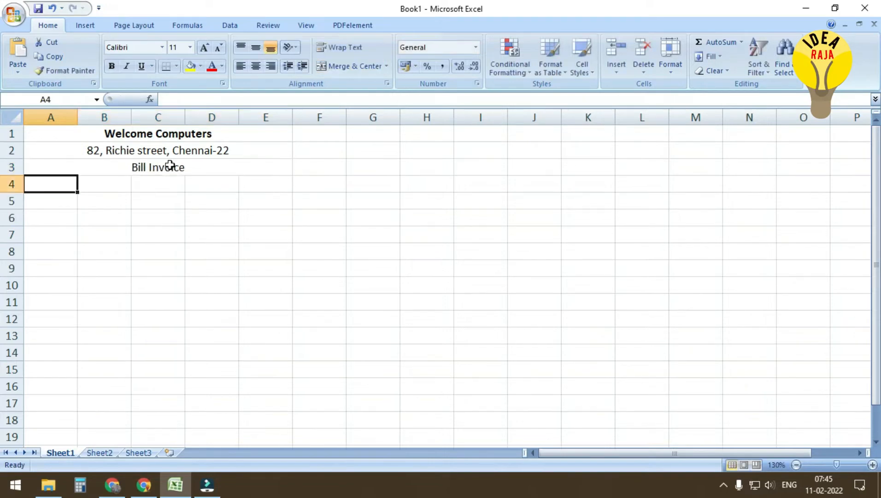
Apply All Borders to the invoice range A1:E14
drag(57, 188, 263, 349)
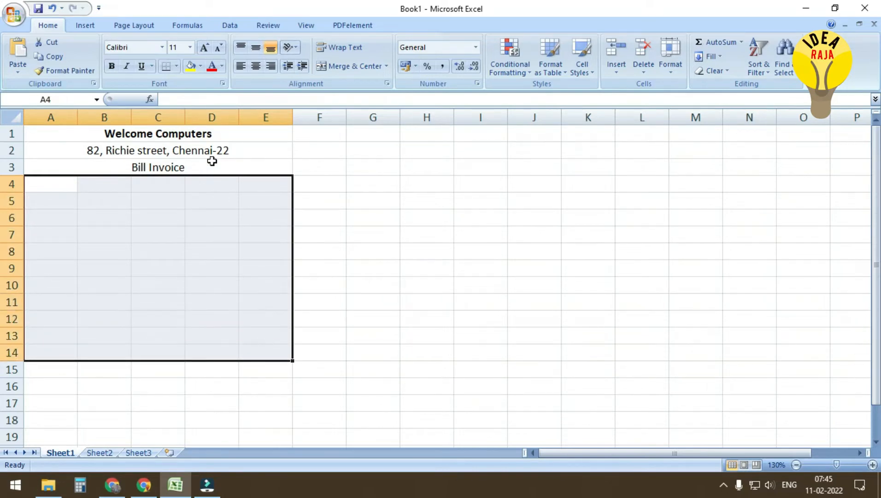
drag(51, 135, 213, 351)
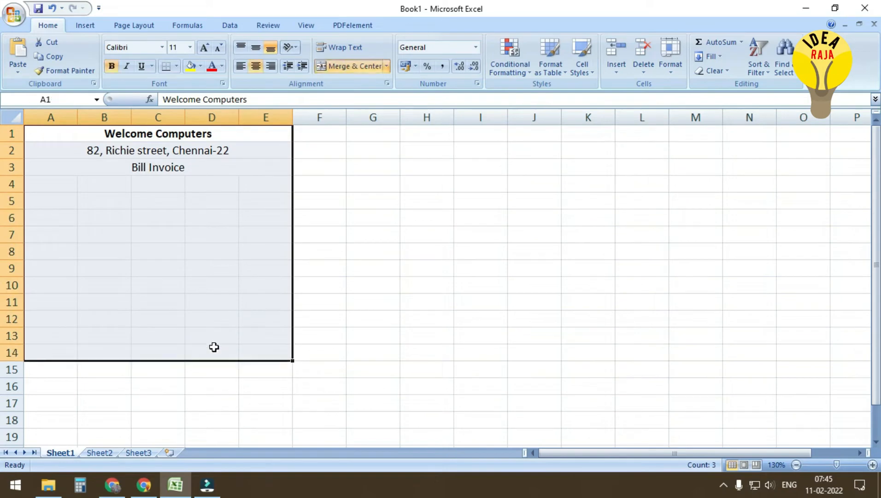
click(177, 66)
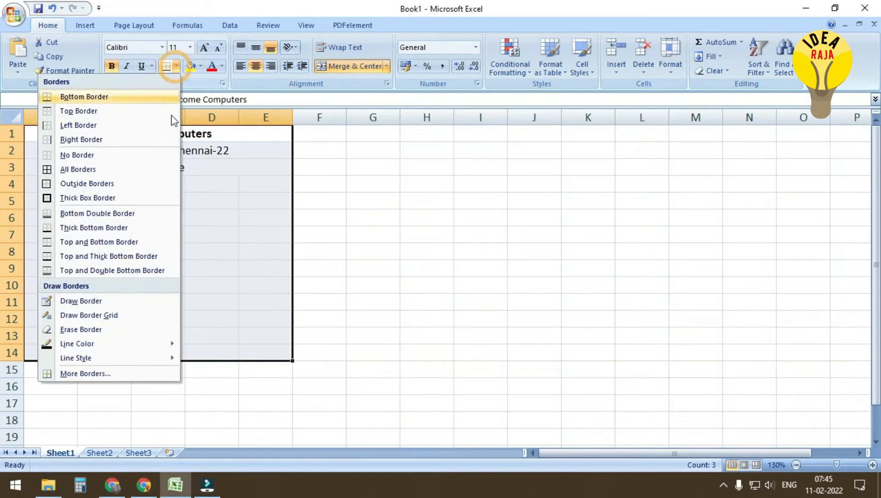
click(113, 170)
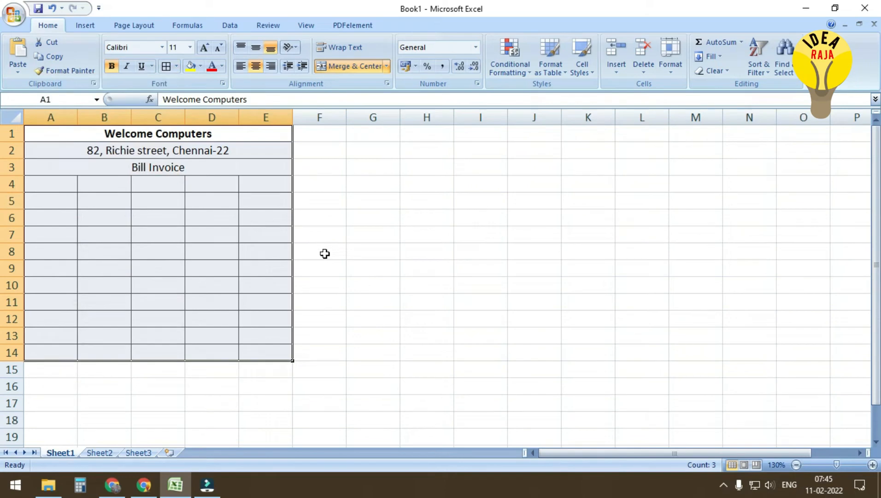
ctrl+scroll(320, 246, up, 1)
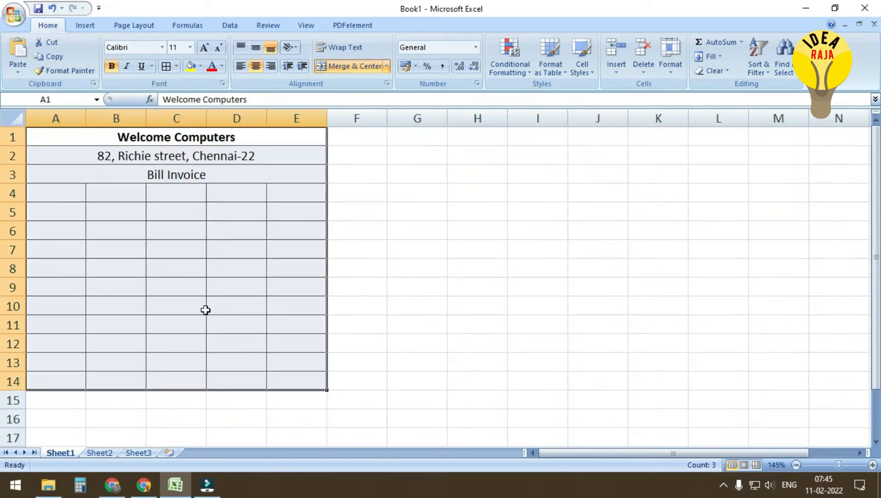
click(162, 282)
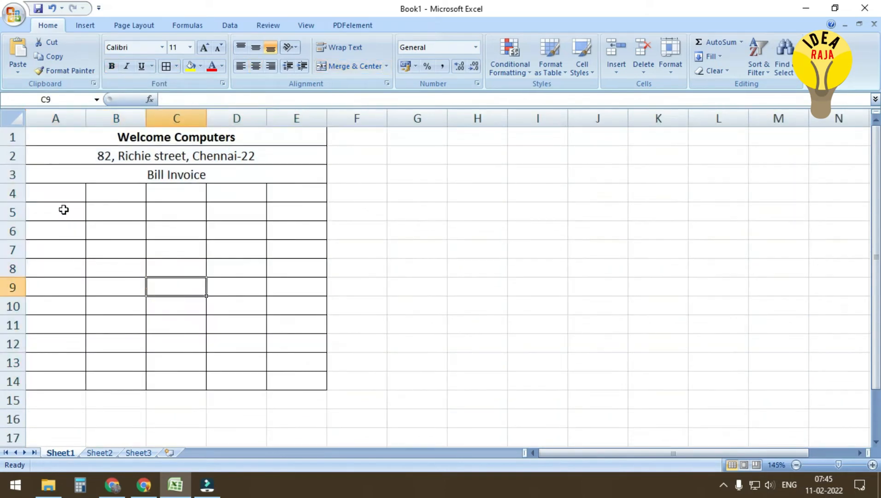
Give the header row A4:E4 a grey fill
drag(45, 191, 273, 194)
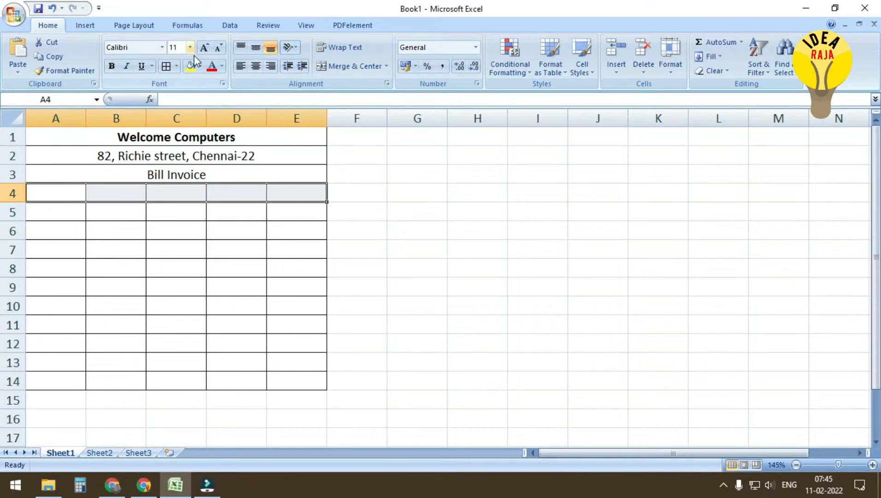
click(200, 67)
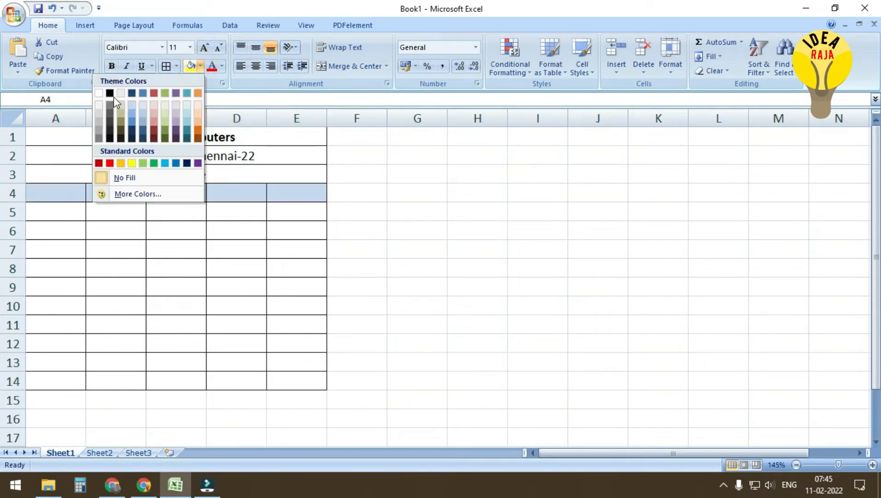
click(100, 121)
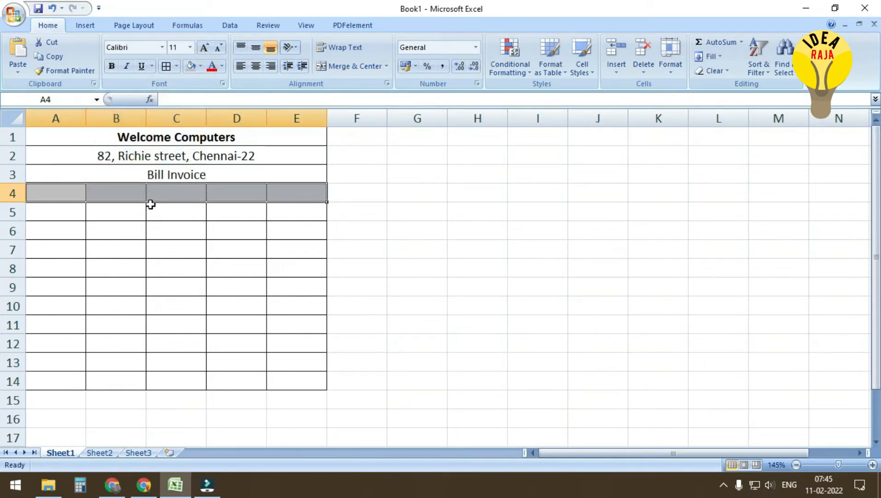
click(56, 193)
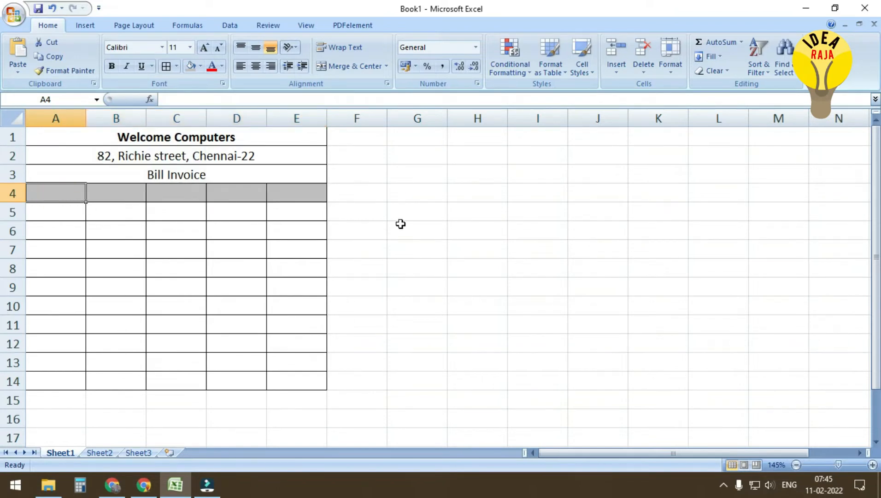
Enter headers Bill NO, Name of items, Rate, No, Amount in A4:E4 and widen column B
text(Bill)
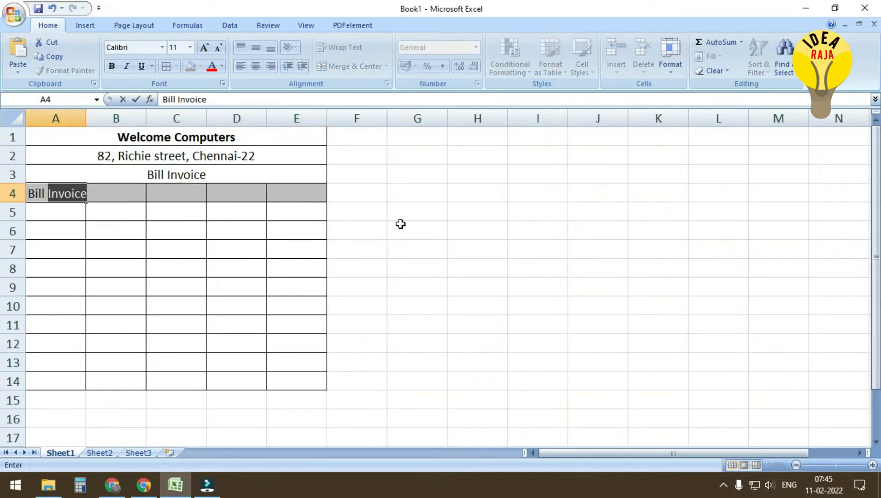
text( NO)
key(Tab)
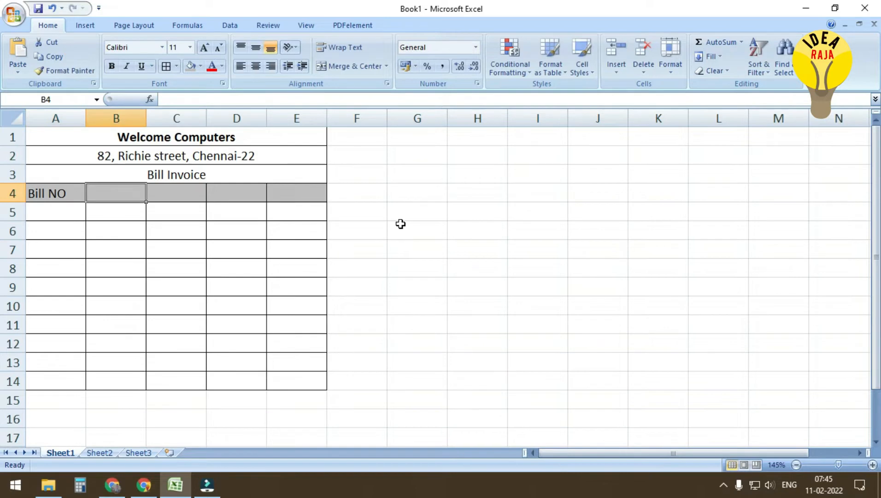
text(name)
key(BackSpace)
key(BackSpace)
key(BackSpace)
text(N)
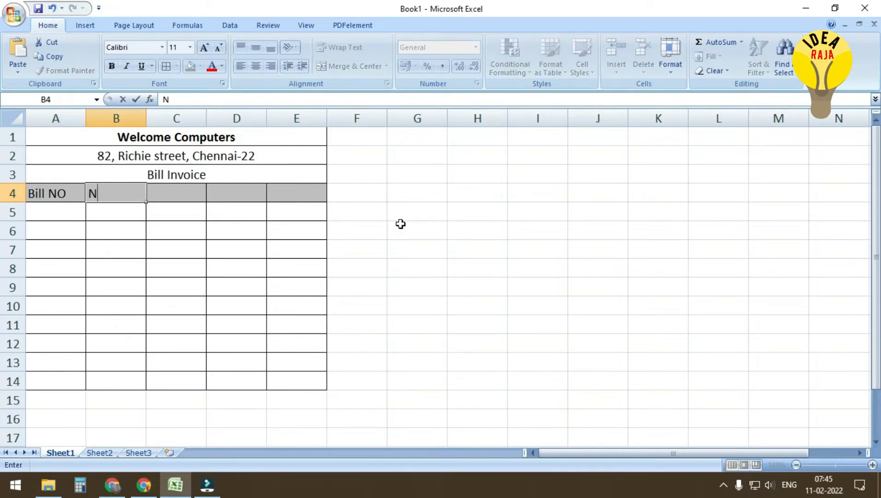
text(ame of items)
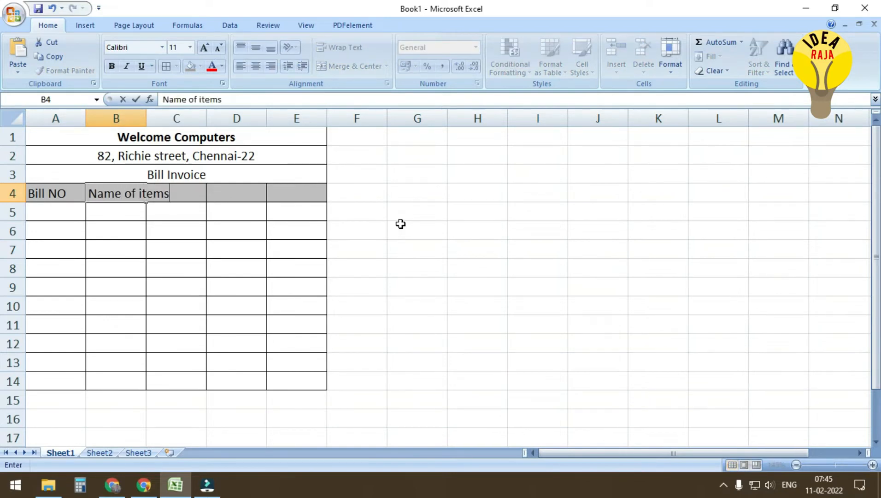
key(Tab)
drag(146, 118, 173, 115)
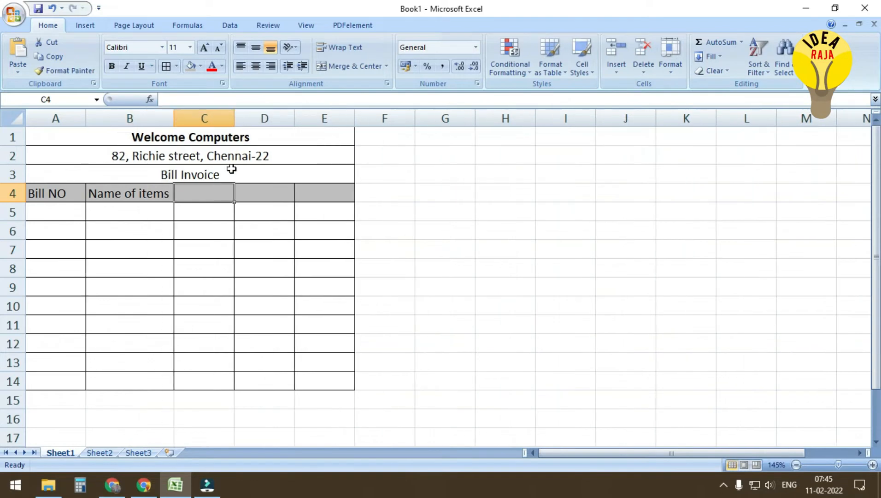
text(Rate)
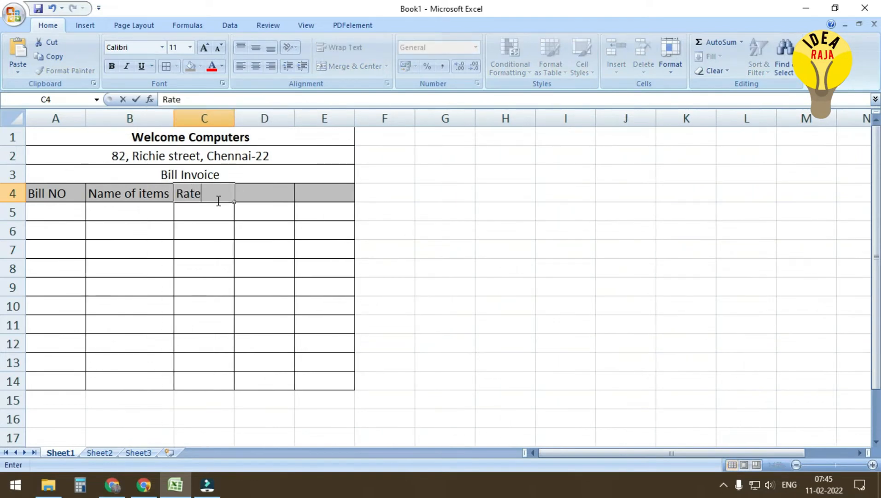
key(Tab)
text(No)
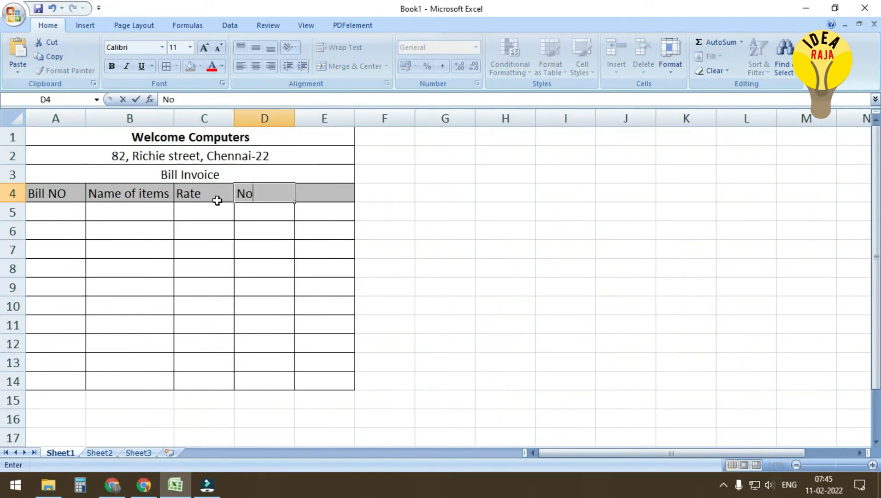
key(Tab)
text(Amount)
key(Down)
key(Left)
key(Left)
key(Left)
key(Left)
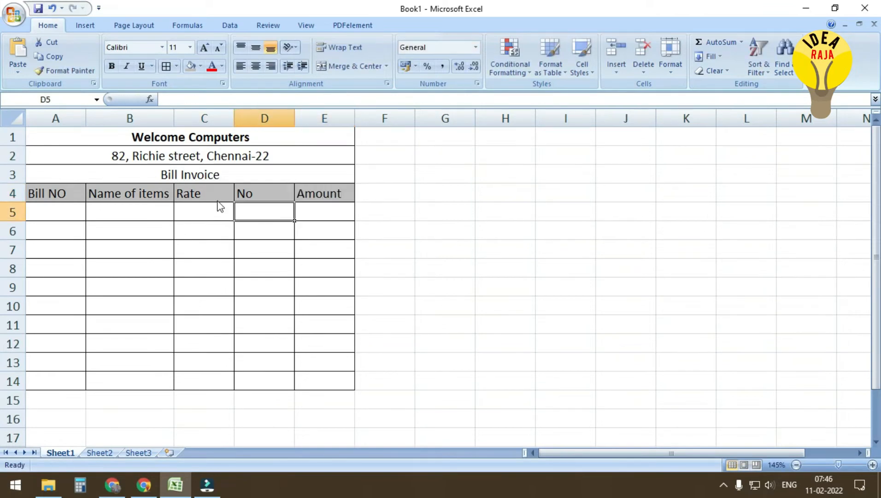
Enter bill numbers 10251 and 10252, then fill the series down to 10260 in A14
text(1)
key(Return)
text(2)
key(Return)
key(Up)
key(Up)
text(10251)
key(Return)
text(10252)
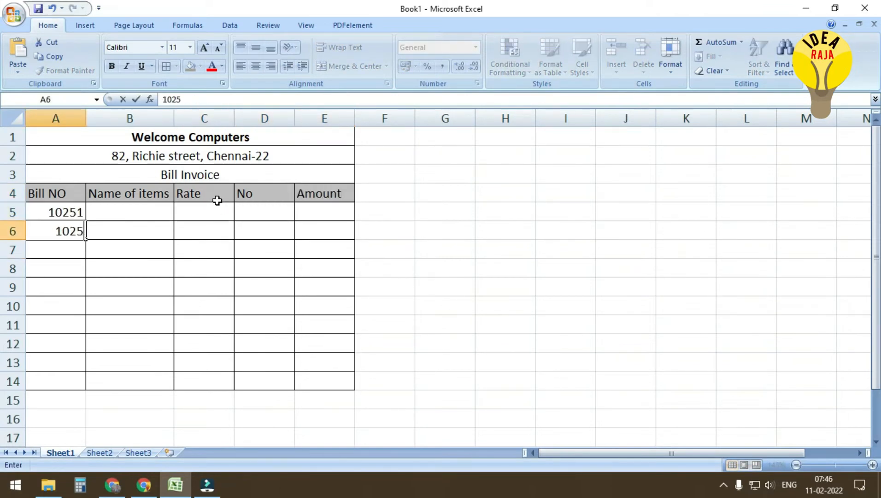
drag(68, 210, 85, 381)
Enter item names Mic, Keyboard, Lcd and Mouse in B5:B8
click(114, 211)
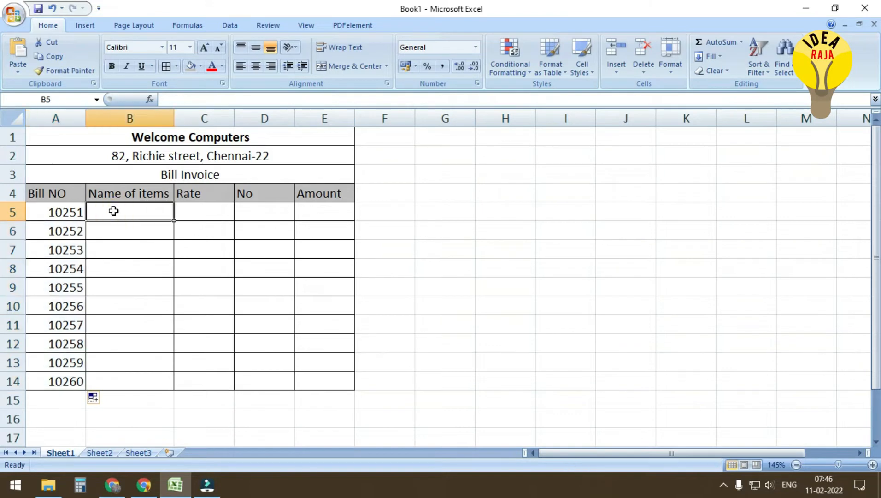
text(Mic)
key(Return)
text(Keyboard)
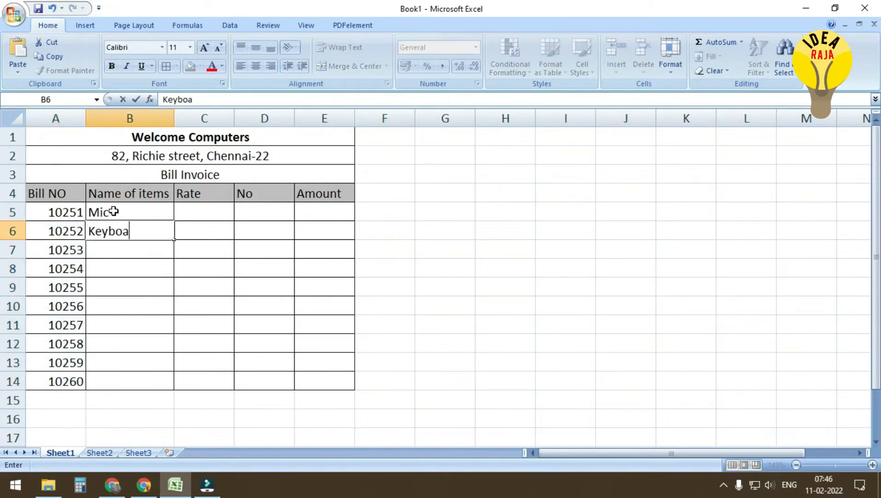
key(Return)
text(Mon)
key(BackSpace)
key(BackSpace)
key(BackSpace)
text(Lcd)
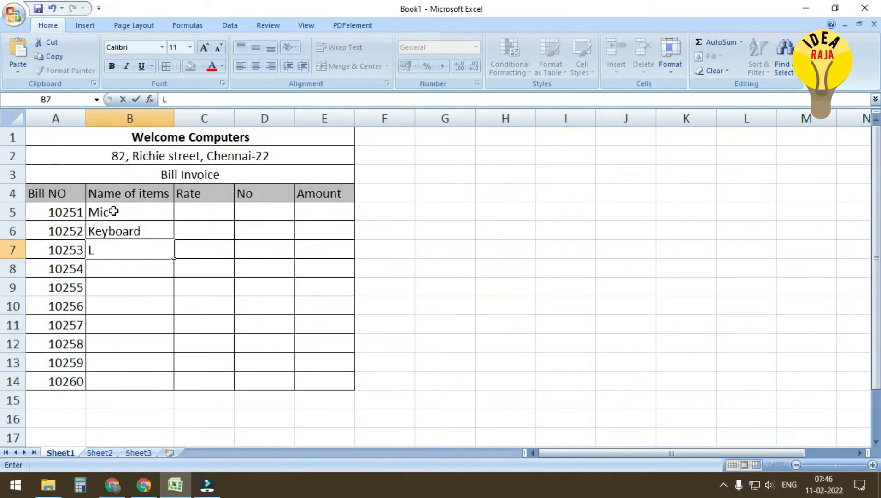
key(Return)
text(Mouse)
key(Return)
Enter item names ups, Ram, Mother board, hard disk hdd and ssd below them
text(ups)
key(Return)
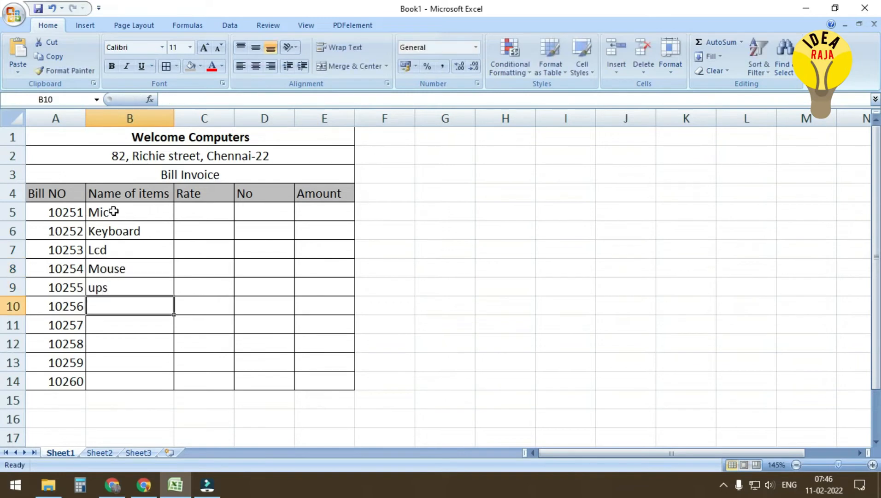
text(Ram)
key(Return)
text(Mother bopa)
key(BackSpace)
key(BackSpace)
text(ard)
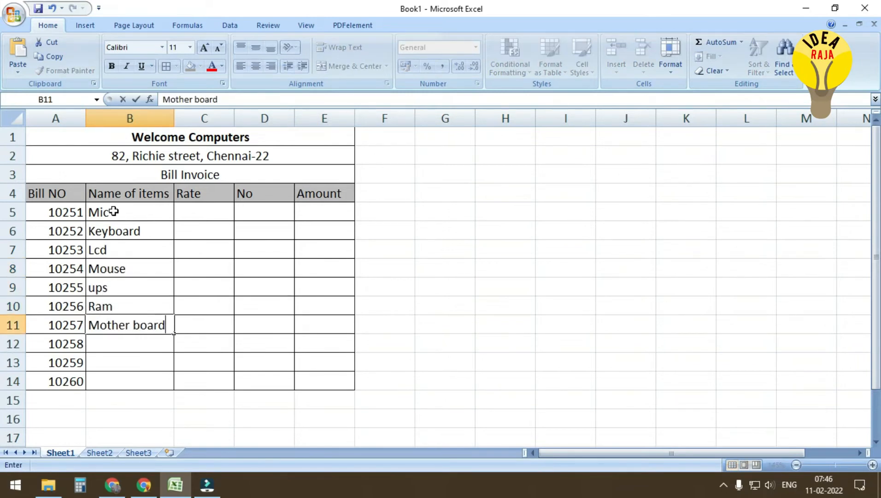
key(Return)
text(hard di)
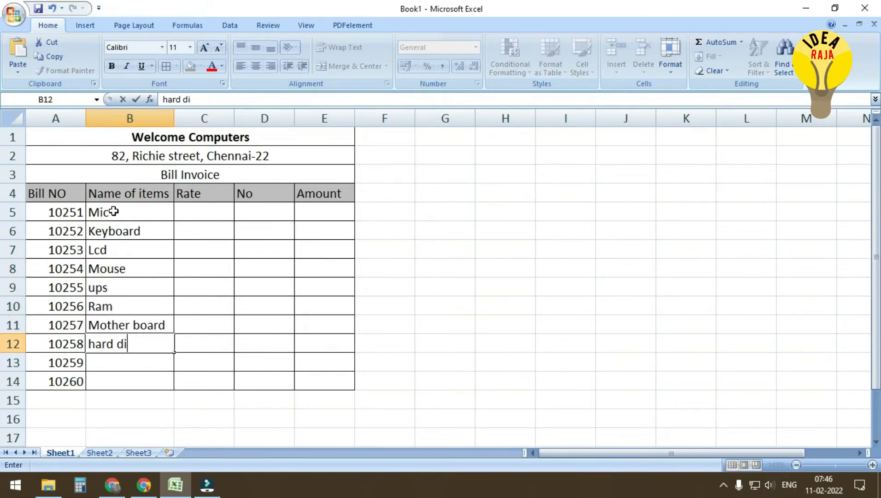
text(skc hdd)
key(Return)
text(ssd)
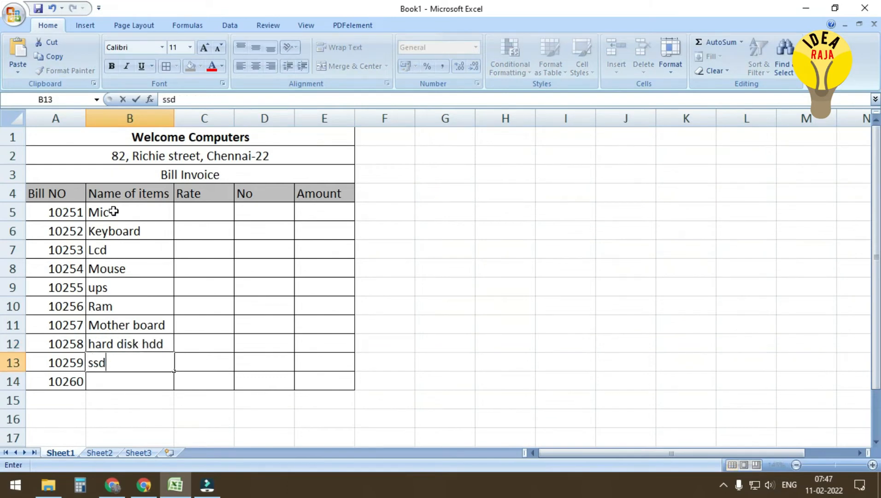
key(Return)
Add Pendrive as the last item and enter rates 1500, 1000, 5500, 250, 4500 from C5
text(Pendrive)
key(Right)
key(Up)
key(Up)
key(Up)
key(Up)
key(Up)
key(Up)
key(Up)
key(Up)
key(Up)
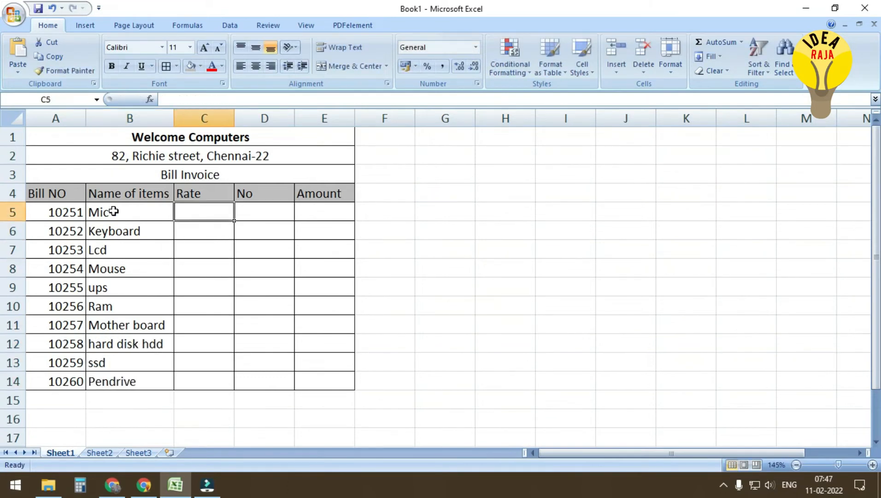
text(1500)
key(Return)
text(1000)
key(Return)
text(5500)
key(Return)
text(250)
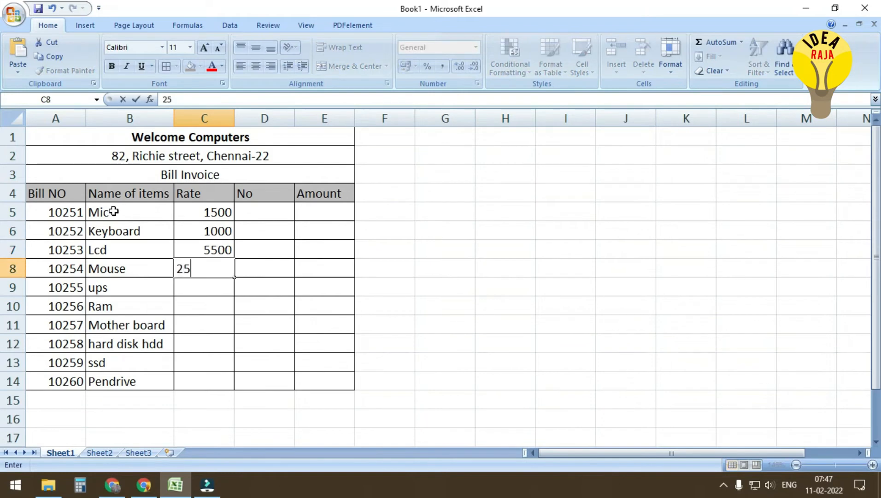
key(Return)
text(4500)
key(Return)
Enter the remaining rates 2500, 8500, 2500, 4500 and 650 down to C14
text(2500)
key(Return)
text(8500)
key(Return)
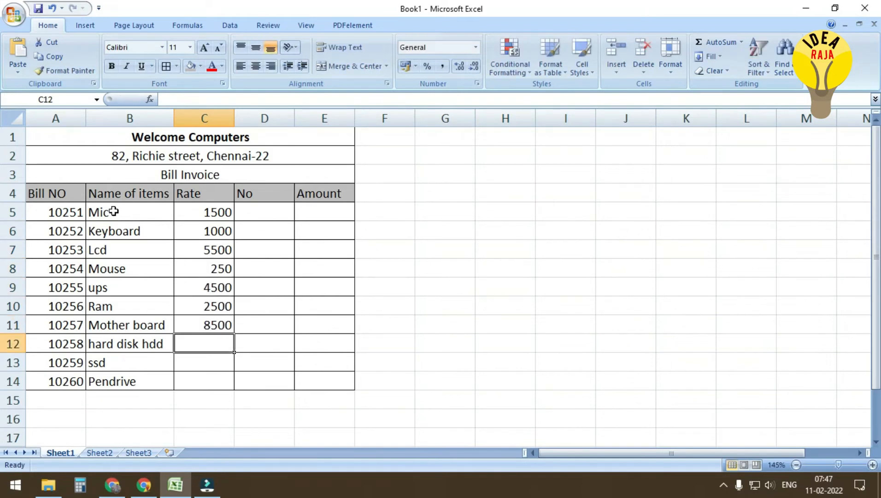
text(2500)
key(Return)
text(4500)
key(Return)
text(650)
key(Return)
key(Right)
Enter the quantities in D5:D14: 4, 5, 8, 15, 2, 15, 2, 5, 10, 15
key(Up)
key(Up)
key(Up)
key(Up)
key(Up)
key(Up)
key(Up)
key(Up)
key(Up)
key(Up)
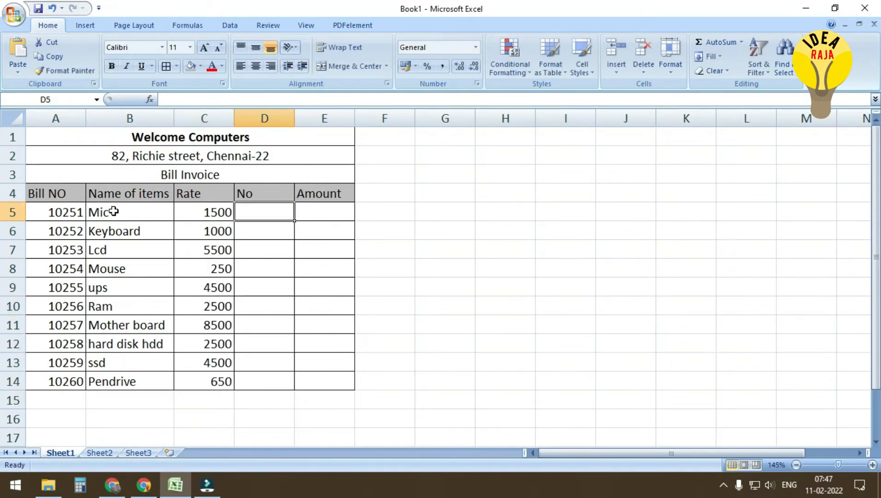
text(4 5 8 )
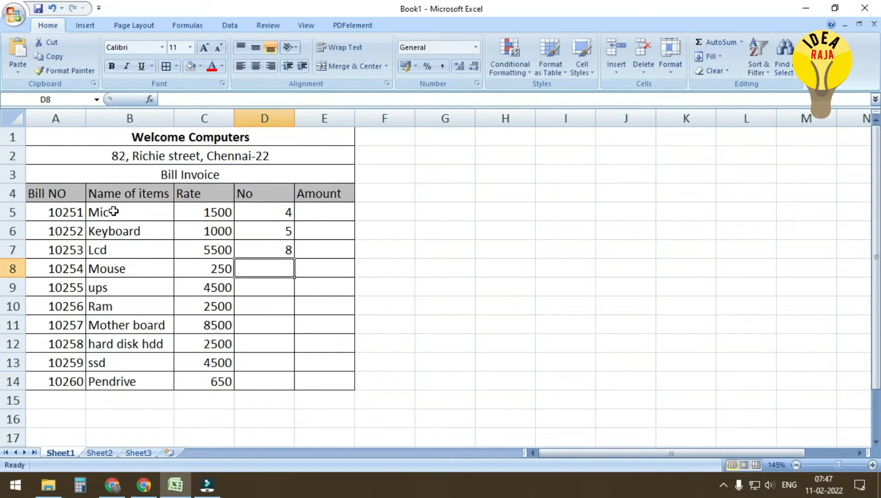
text(15 2 15)
key(Return)
text(2)
key(Return)
text(5)
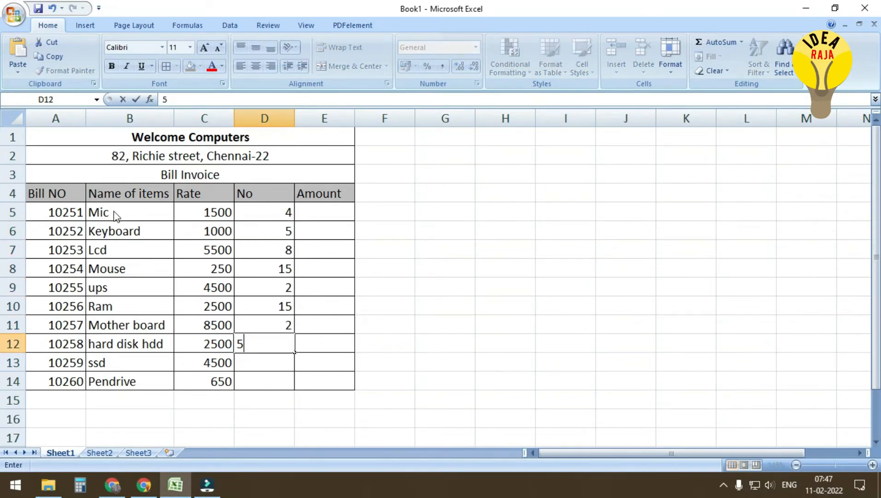
key(Return)
text(10)
key(Return)
text(15)
key(Return)
key(Right)
key(Up)
key(Up)
key(Up)
key(Up)
key(Up)
key(Up)
key(Up)
key(Up)
key(Up)
key(Up)
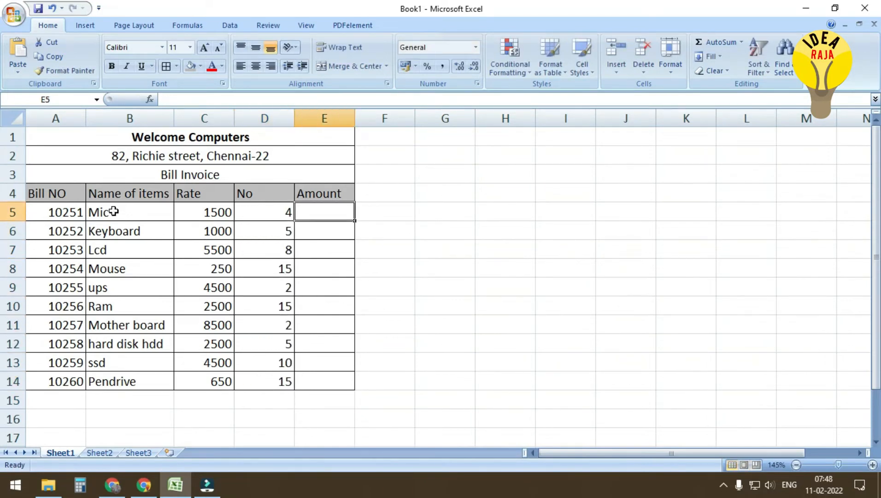
Zoom out slightly and enter the formula =C5*D5 in E5 for Mic's amount
click(796, 465)
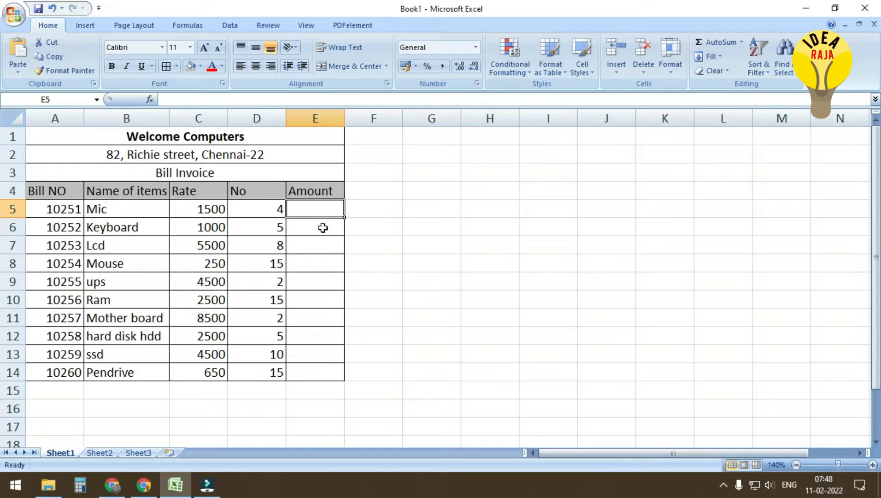
text(=)
key(Left)
key(Left)
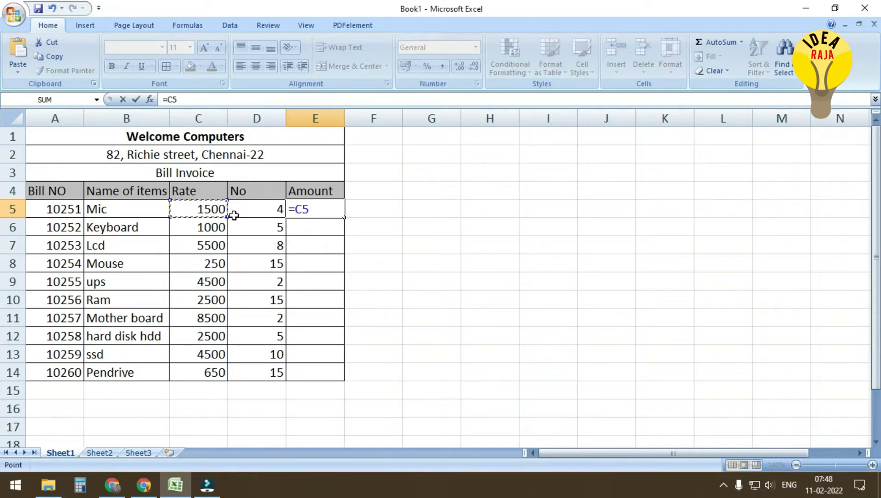
text(*)
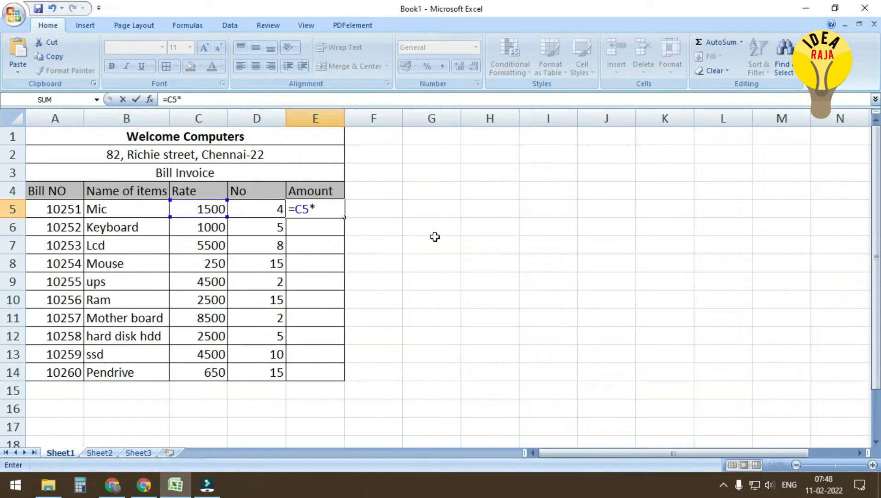
key(Left)
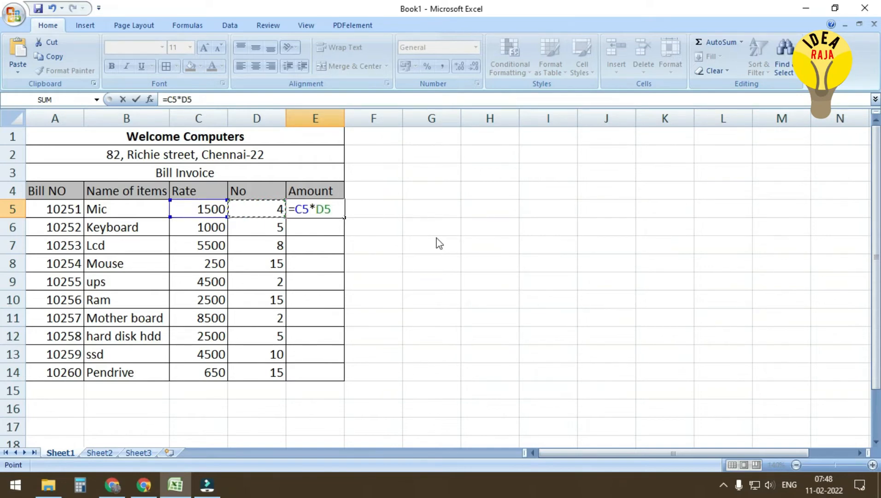
key(Return)
Copy the Amount formula down to E14, giving 6000 through 9750
click(328, 207)
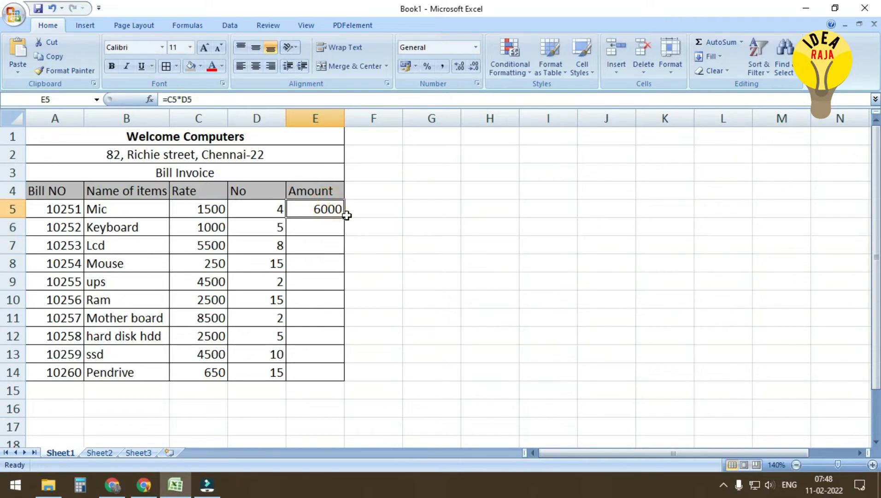
drag(345, 218, 331, 376)
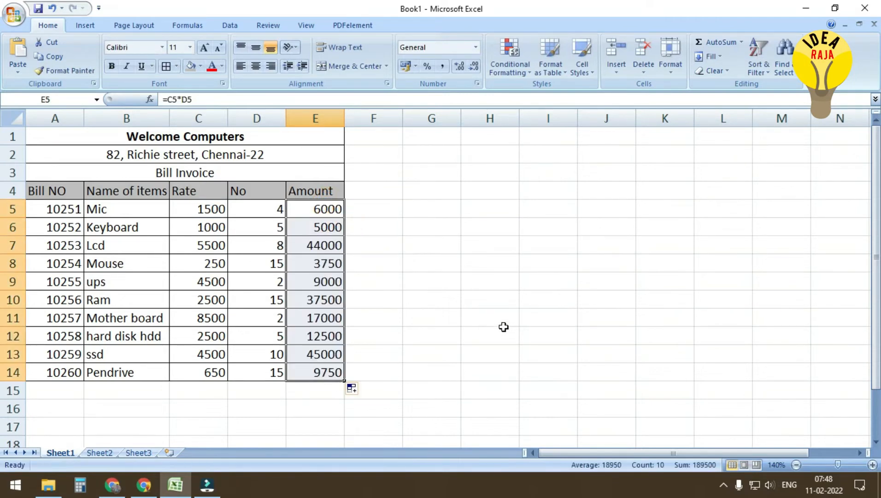
click(383, 298)
click(181, 208)
click(309, 209)
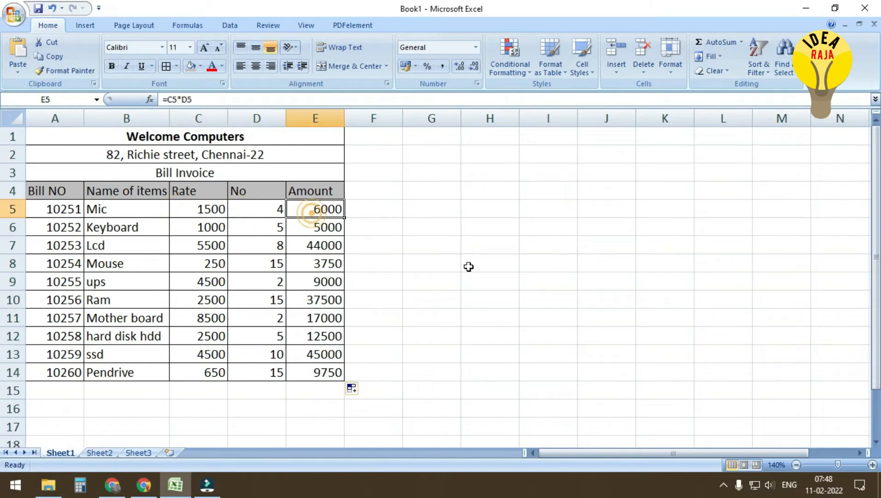
click(445, 268)
drag(208, 391, 246, 421)
Replace the three-row merge with a centred 'Total' label merged across C15:D15
click(353, 66)
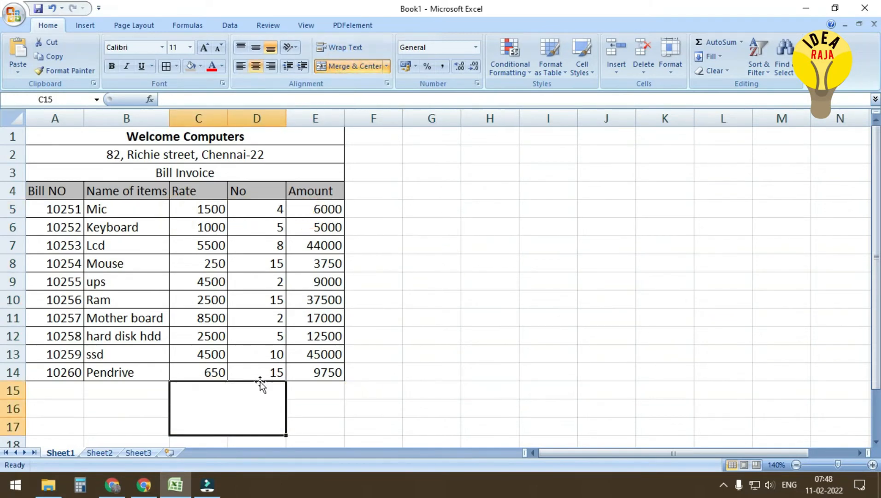
click(176, 66)
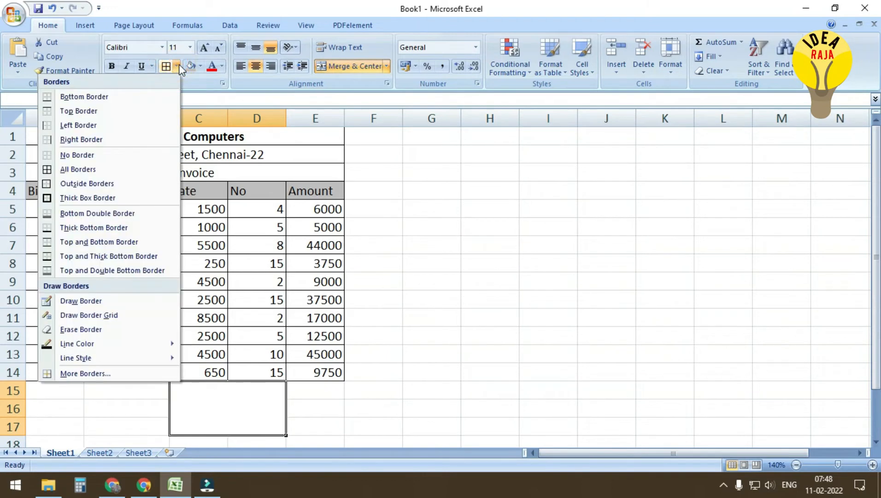
click(79, 169)
key(ctrl+z)
drag(205, 395, 249, 394)
click(355, 66)
text(T)
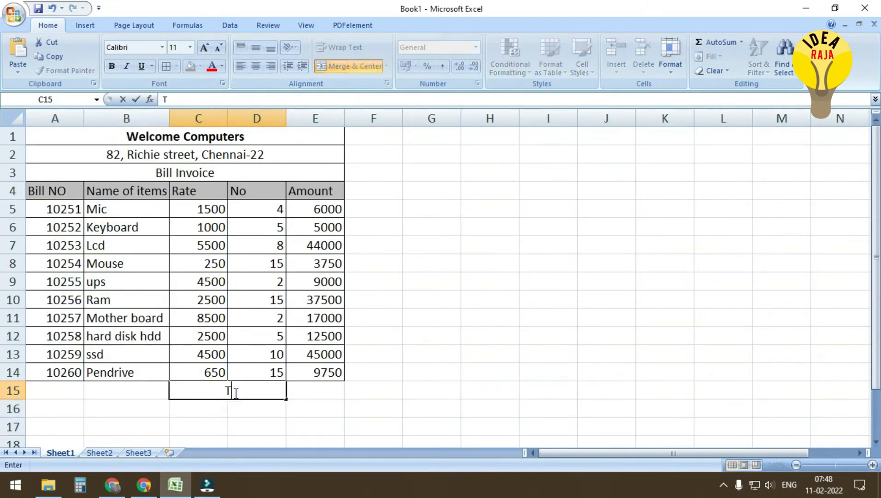
text(otal)
key(Return)
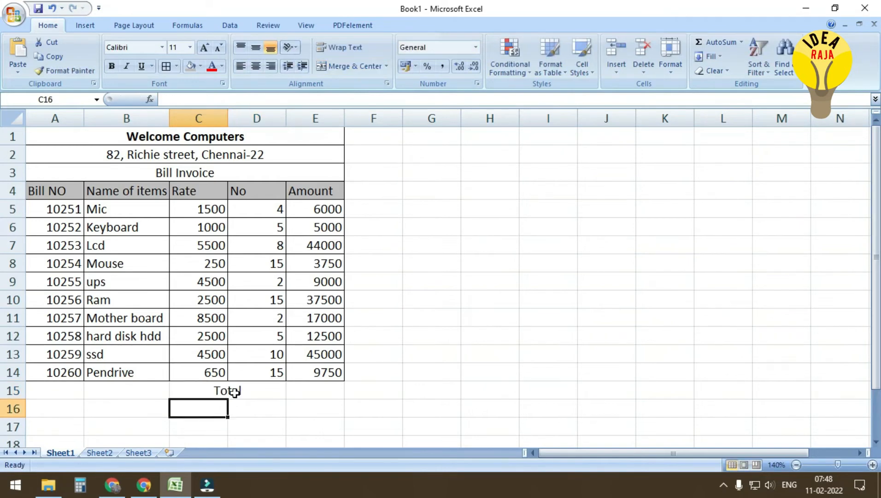
Add centred merged labels 'GST -15%' in C16:D16 and 'Final Amount' in C17:D17
shift+click(253, 418)
click(355, 66)
text(GST -15%)
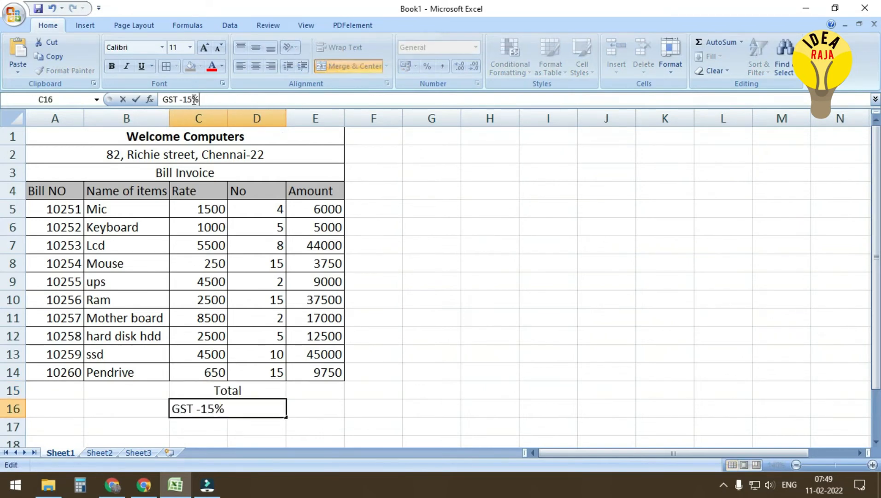
key(Return)
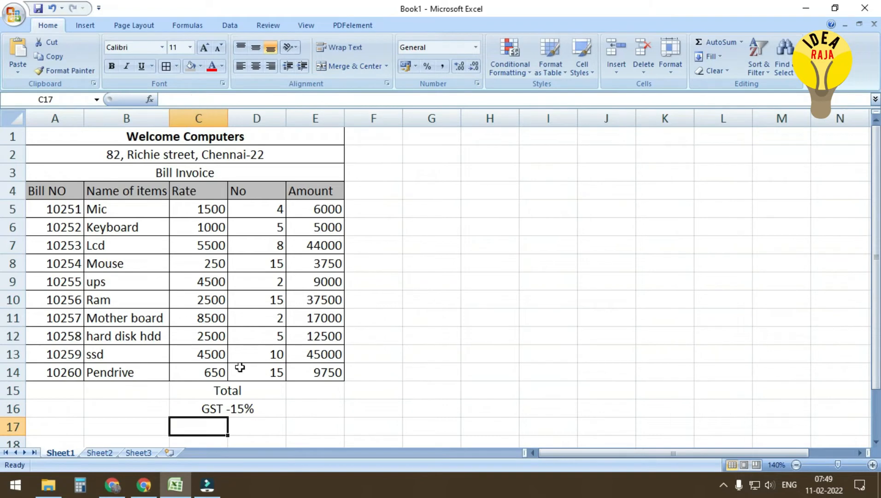
drag(243, 427, 203, 426)
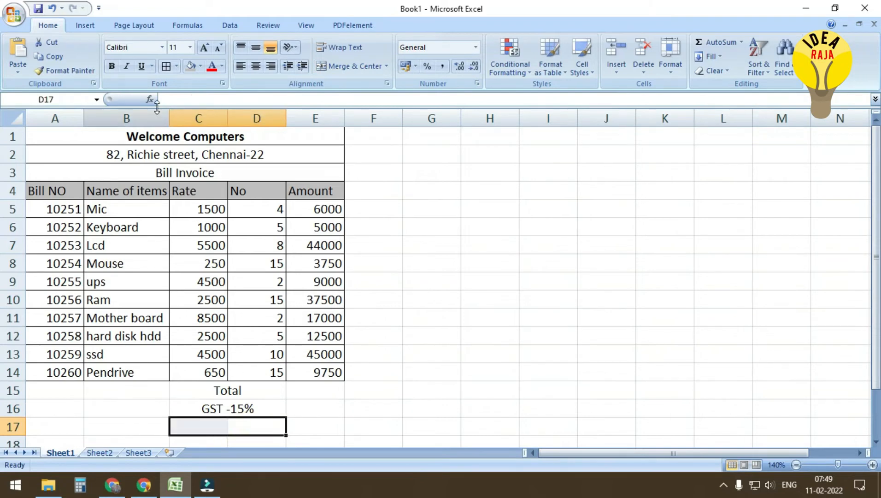
click(329, 66)
text(Final Amount)
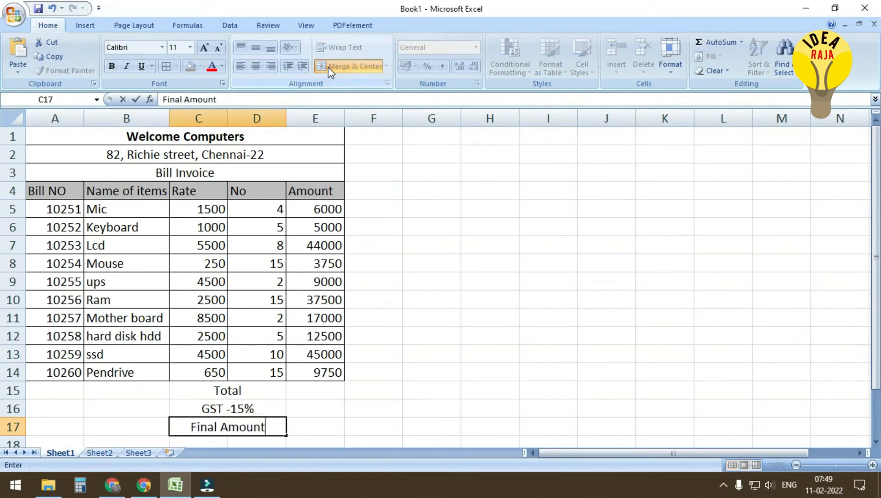
key(Right)
Apply All Borders to the summary rows C15:E17
key(Up)
key(Up)
drag(226, 389, 318, 427)
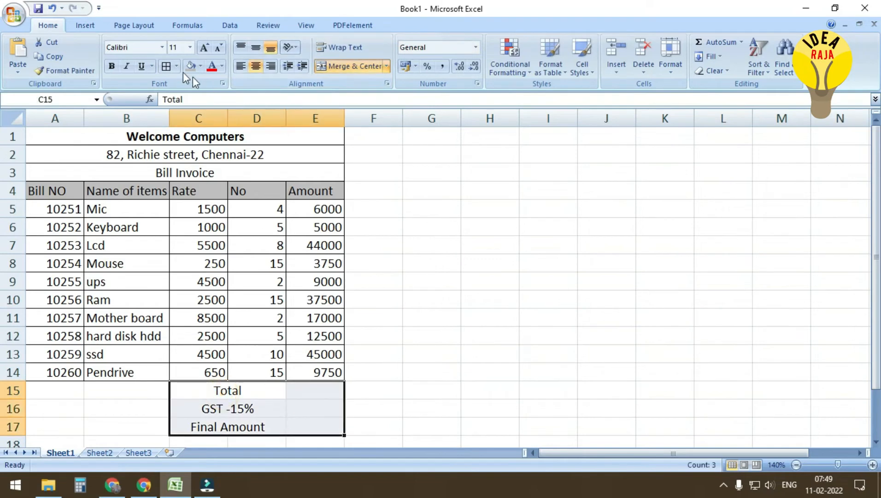
click(166, 66)
click(422, 346)
click(321, 388)
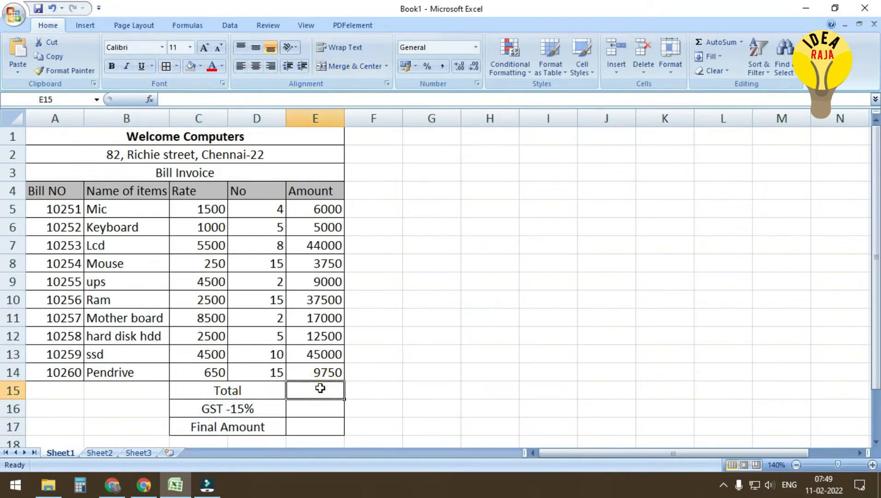
AutoSum the item amounts into E15 (189500) and compute GST as =E15*15/100 in E16
click(719, 42)
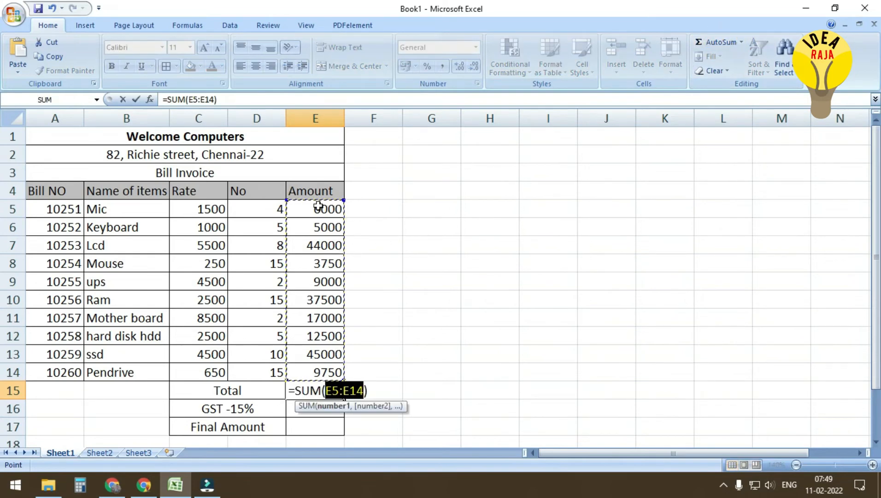
key(Return)
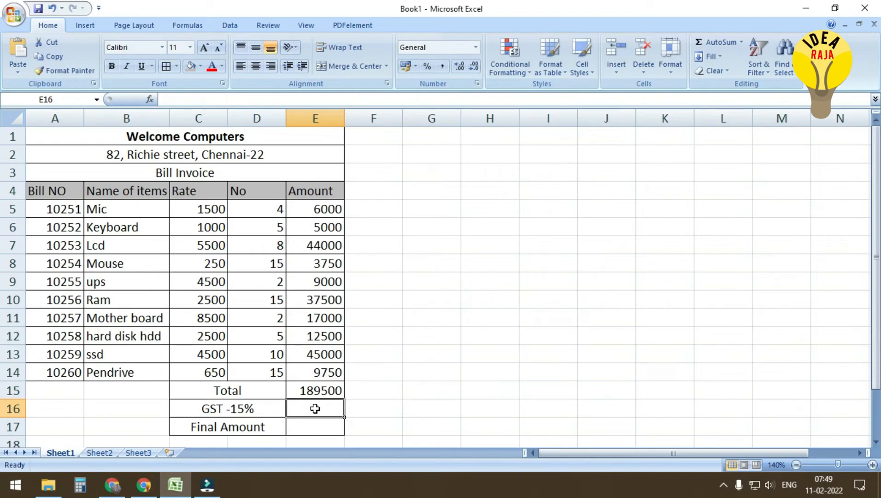
text(=)
key(Up)
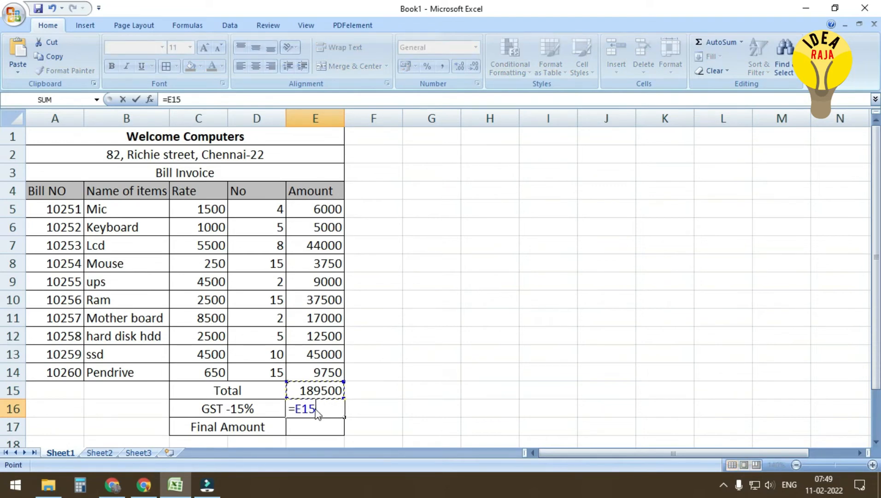
text(*)
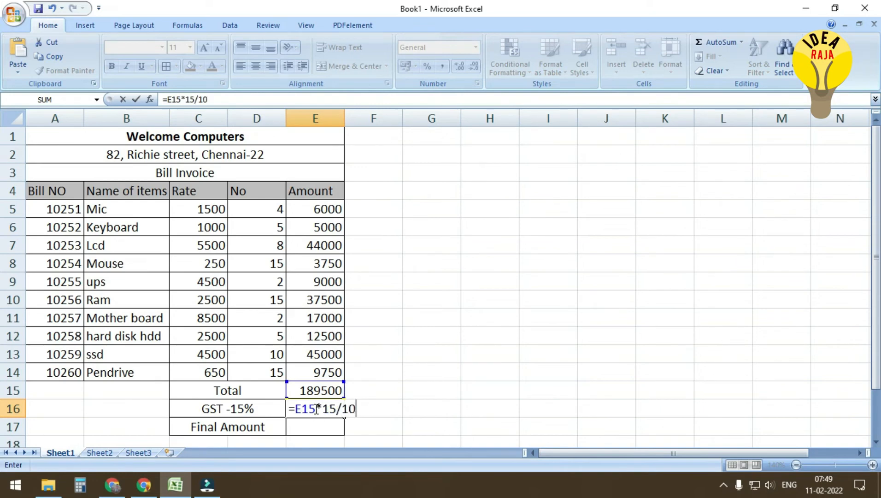
text(15/100)
key(Return)
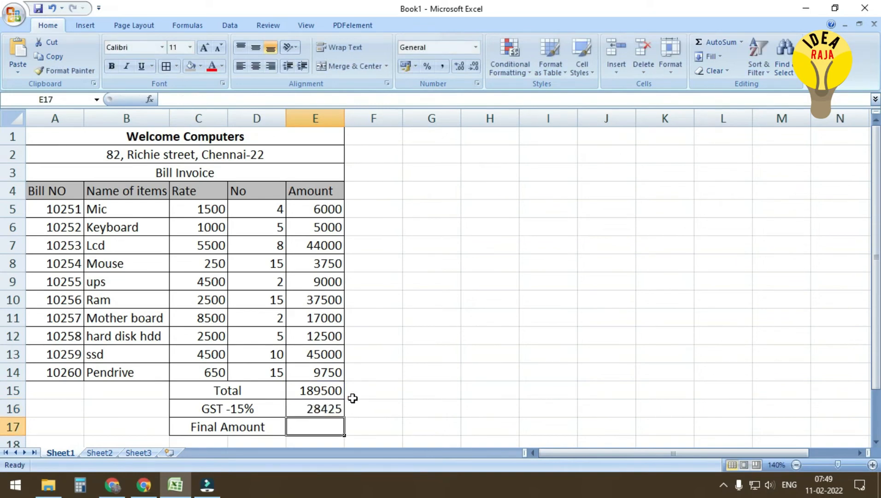
Verify the E15 and E16 formulas, then enter =E15-E16 in E17 for the Final Amount
click(323, 390)
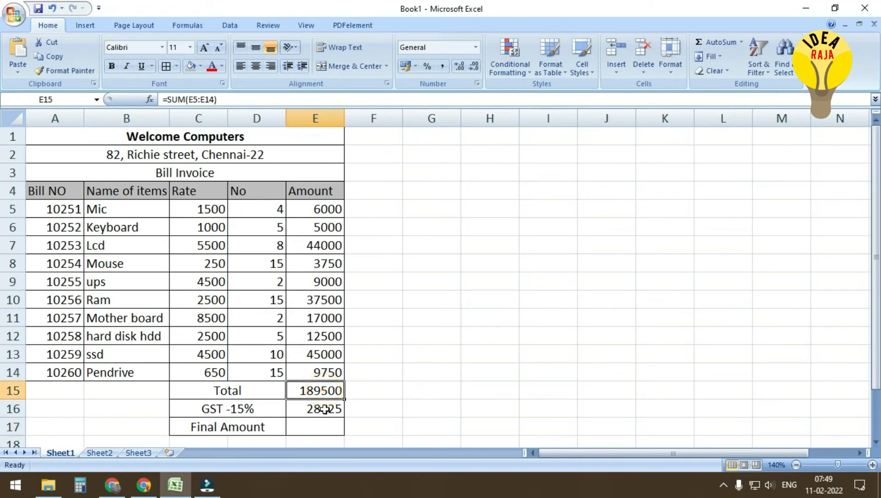
click(325, 408)
key(Down)
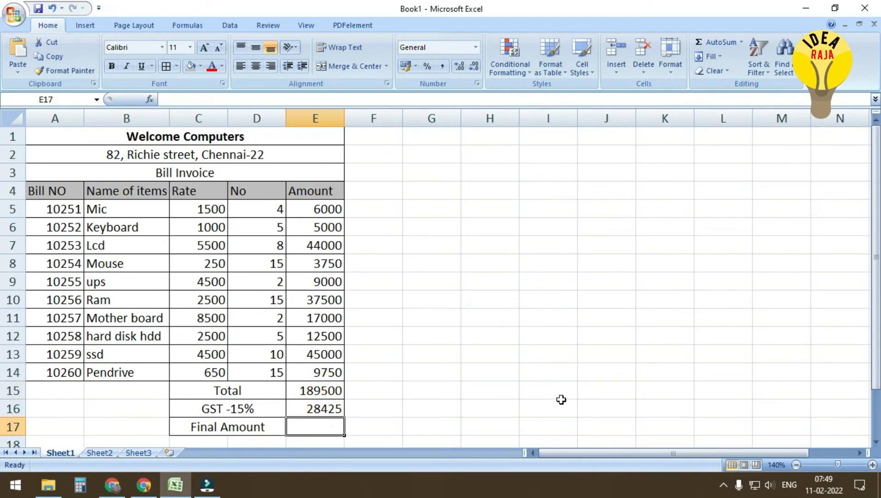
text(=E15)
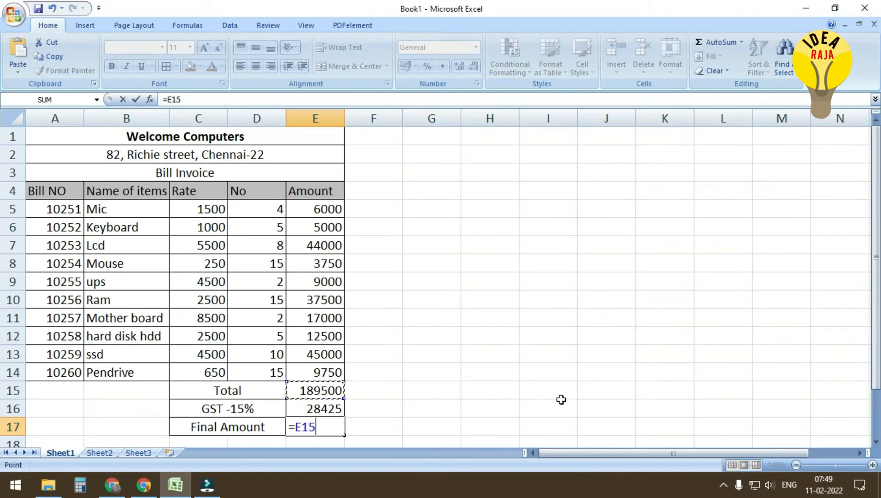
text(-E16)
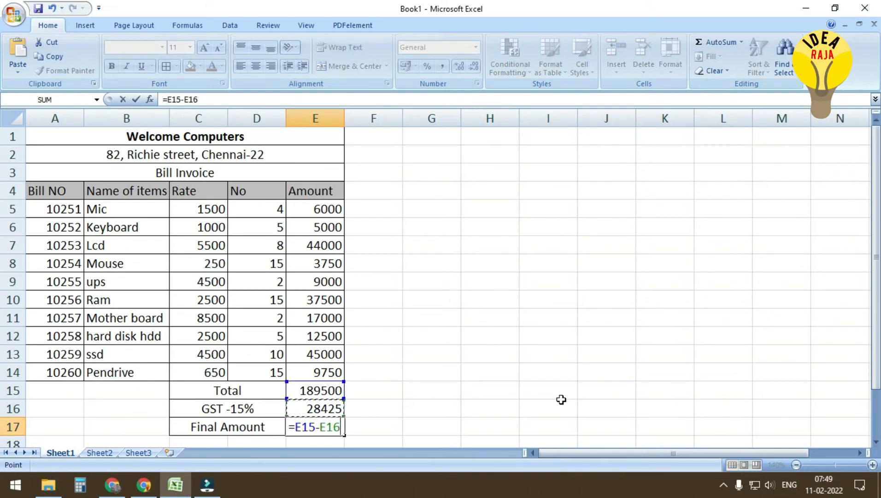
key(Return)
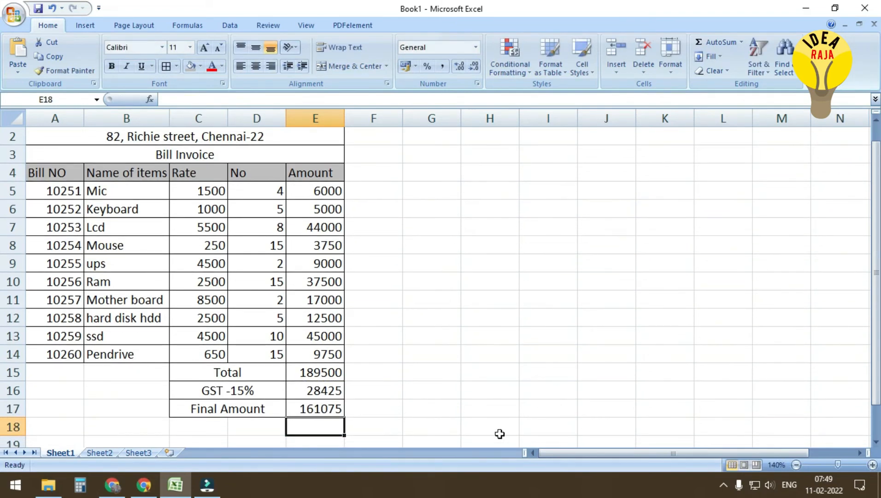
Make the Total, GST and Final Amount rows bold
drag(235, 372, 300, 404)
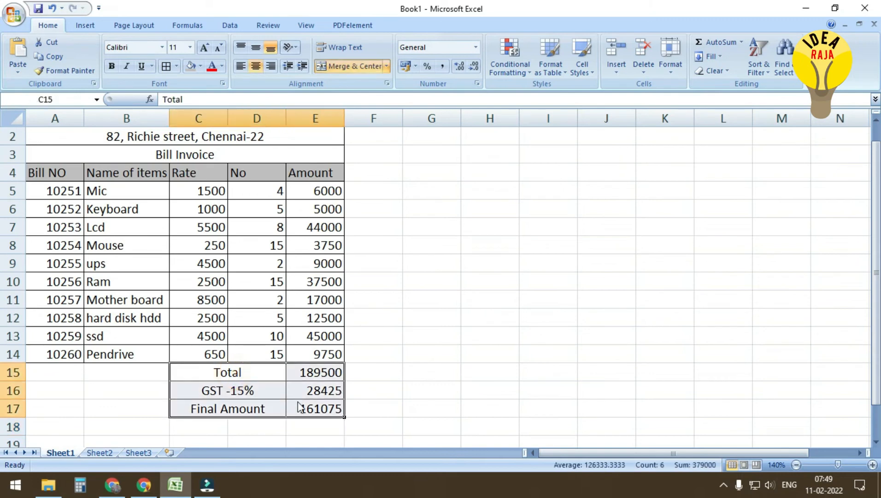
key(ctrl+b)
click(430, 387)
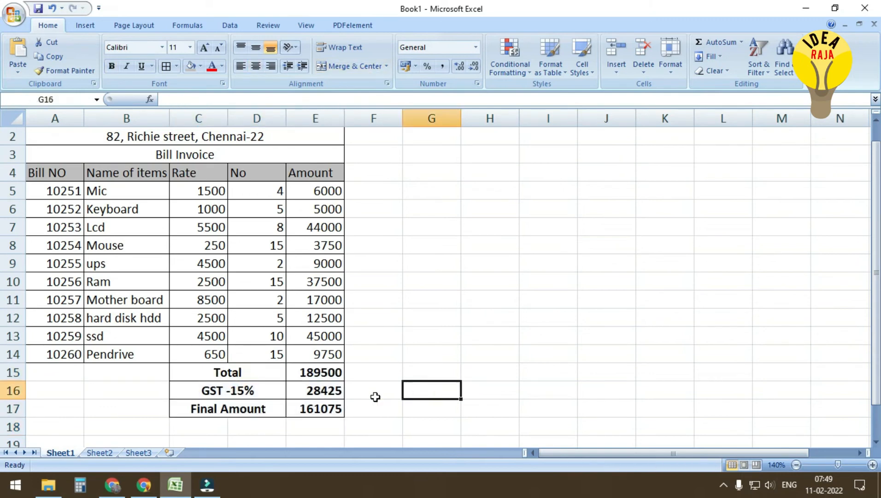
Make the Bill Invoice heading bold and italic
scroll(375, 397, down, 2)
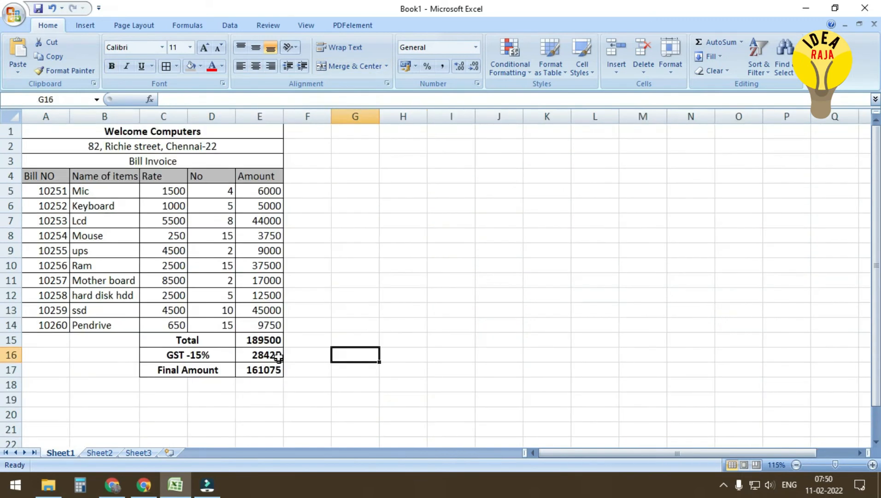
click(131, 162)
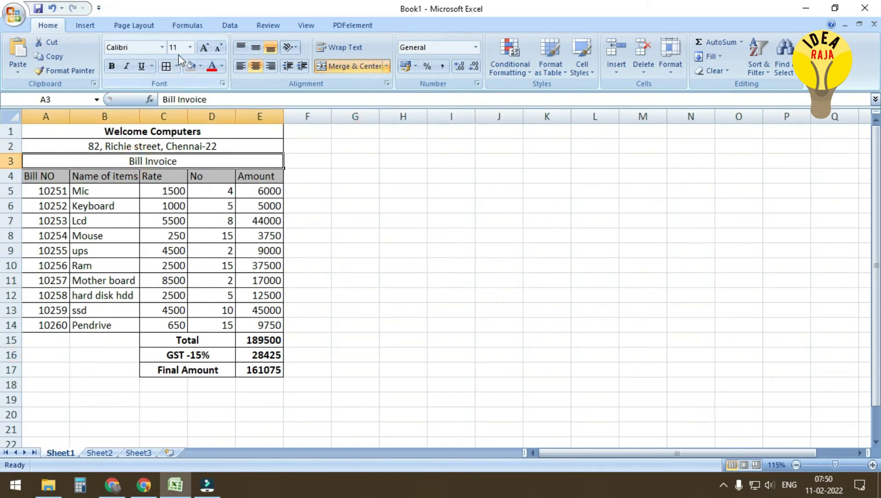
click(127, 63)
click(111, 66)
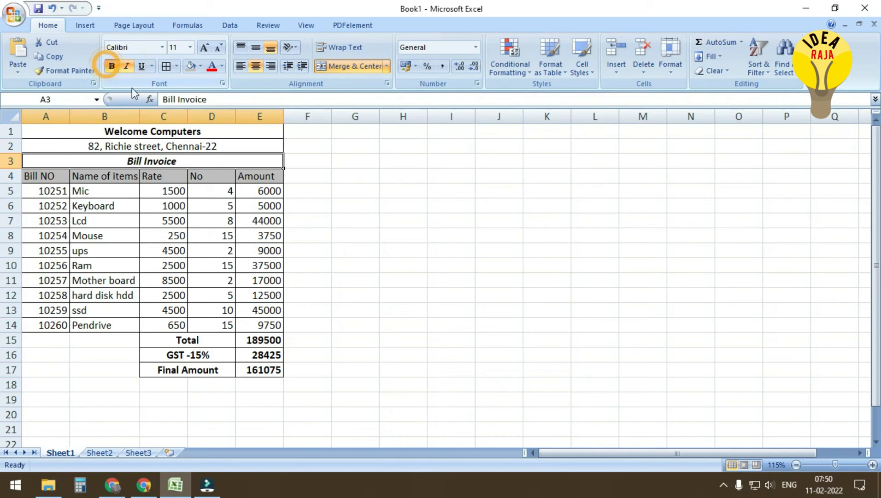
click(362, 218)
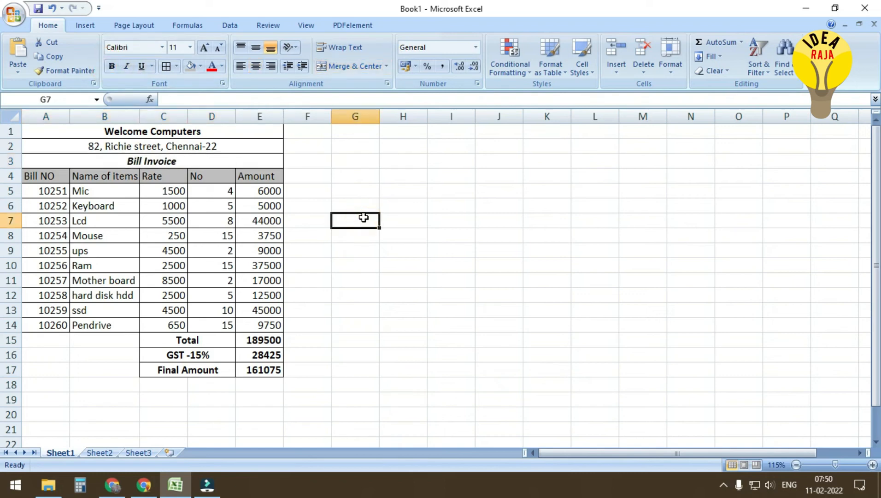
Enlarge the Welcome Computers heading two font-size steps to 14 pt
click(188, 133)
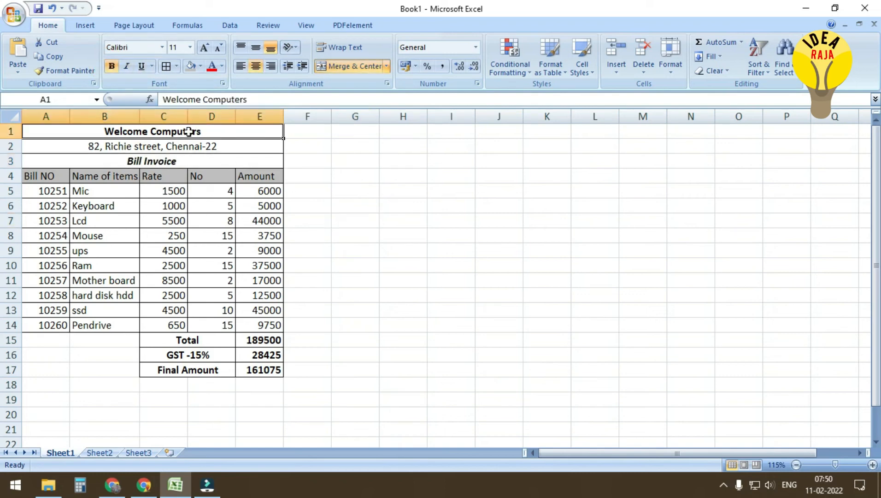
click(203, 48)
click(204, 48)
click(357, 218)
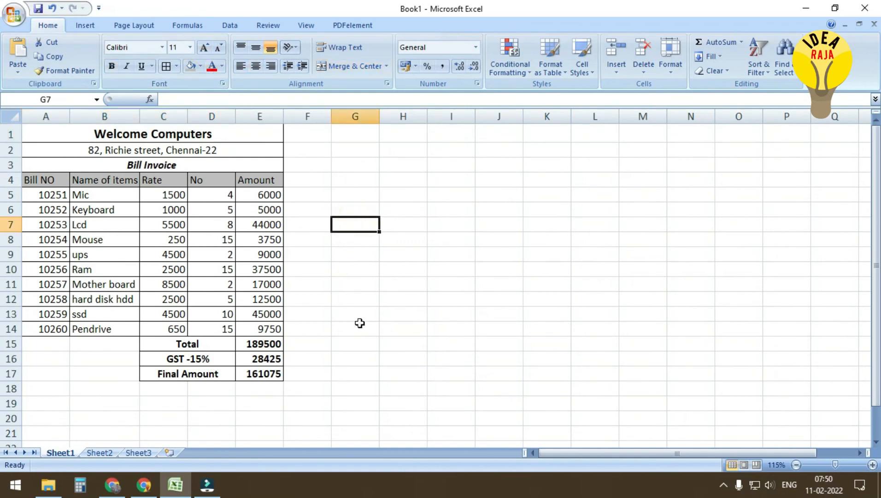
click(255, 412)
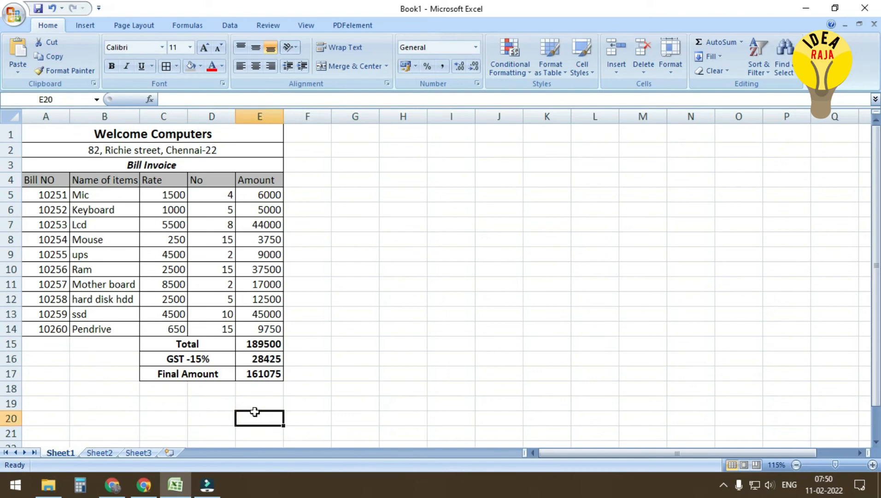
scroll(255, 412, up, 1)
scroll(254, 412, up, 1)
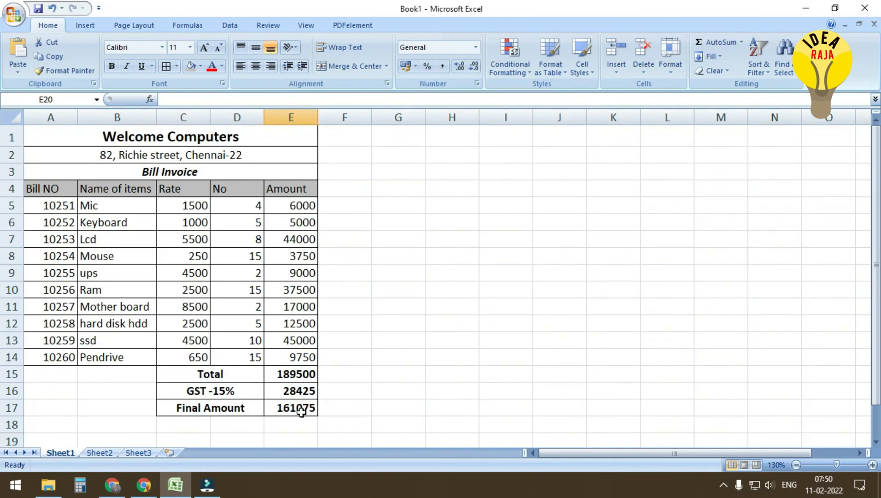